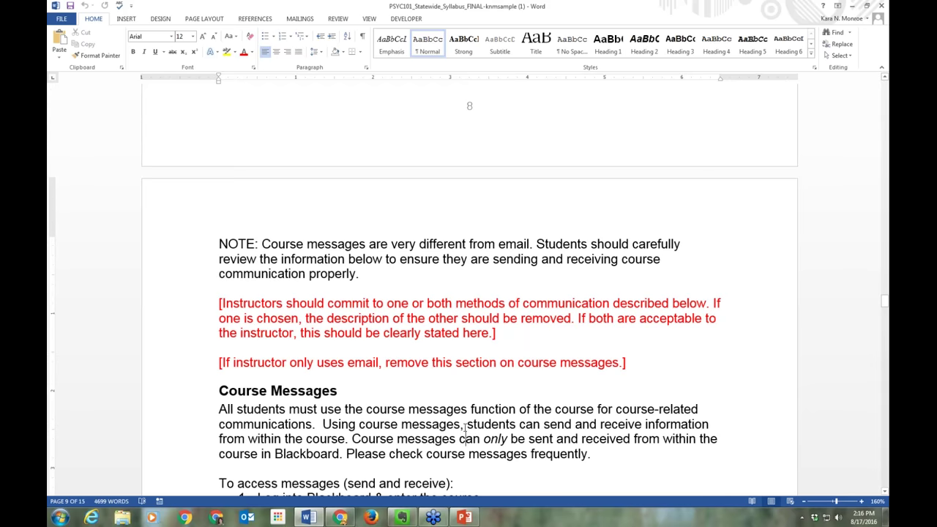
Read down the syllabus to the Grades table and Grading Scale, then close the Word document
{"action": "scroll", "coordinate": [464, 432], "scroll_direction": "down", "scroll_amount": 5}
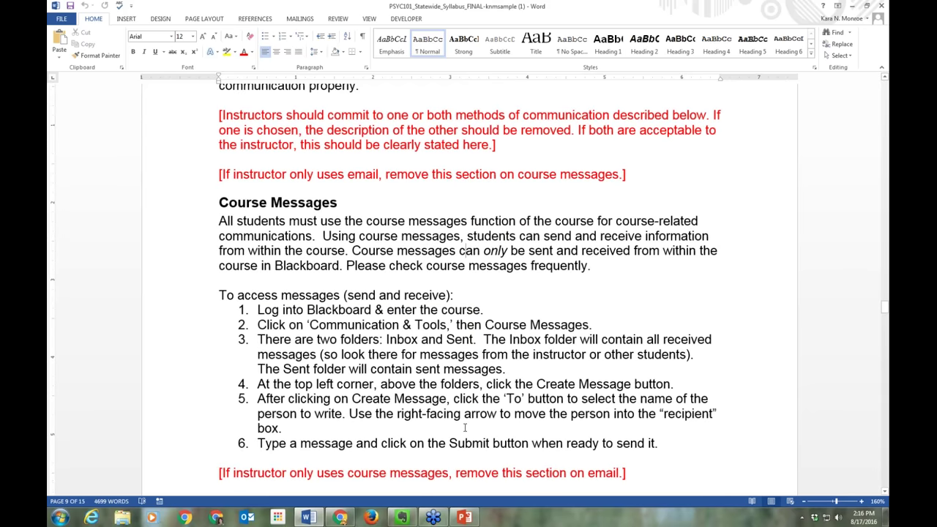
{"action": "scroll", "coordinate": [465, 428], "scroll_direction": "down", "scroll_amount": 5}
{"action": "scroll", "coordinate": [464, 429], "scroll_direction": "down", "scroll_amount": 3}
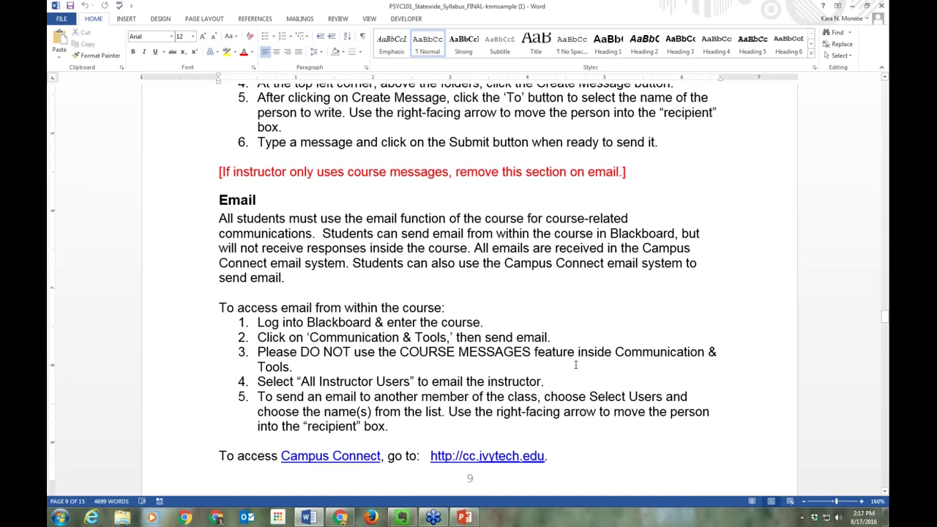
{"action": "scroll", "coordinate": [575, 362], "scroll_direction": "down", "scroll_amount": 4}
{"action": "scroll", "coordinate": [468, 293], "scroll_direction": "down", "scroll_amount": 8}
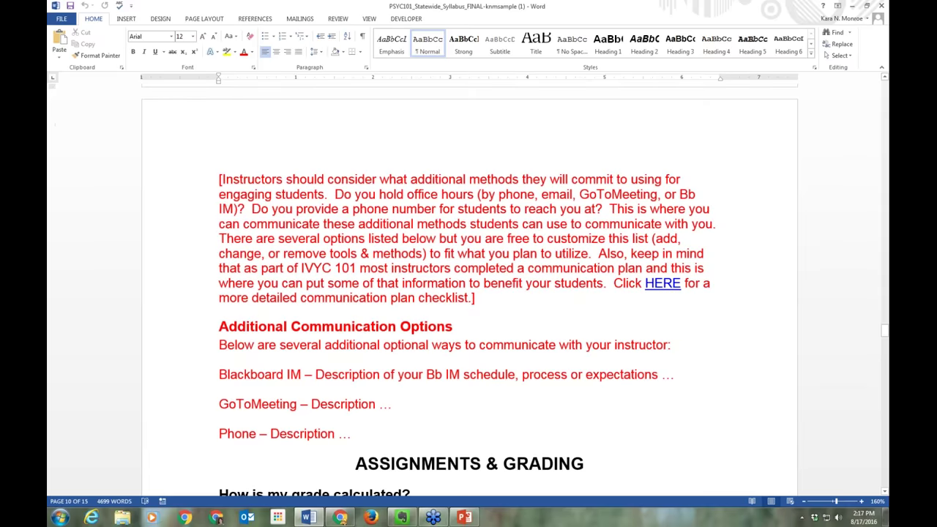
{"action": "scroll", "coordinate": [469, 293], "scroll_direction": "down", "scroll_amount": 8}
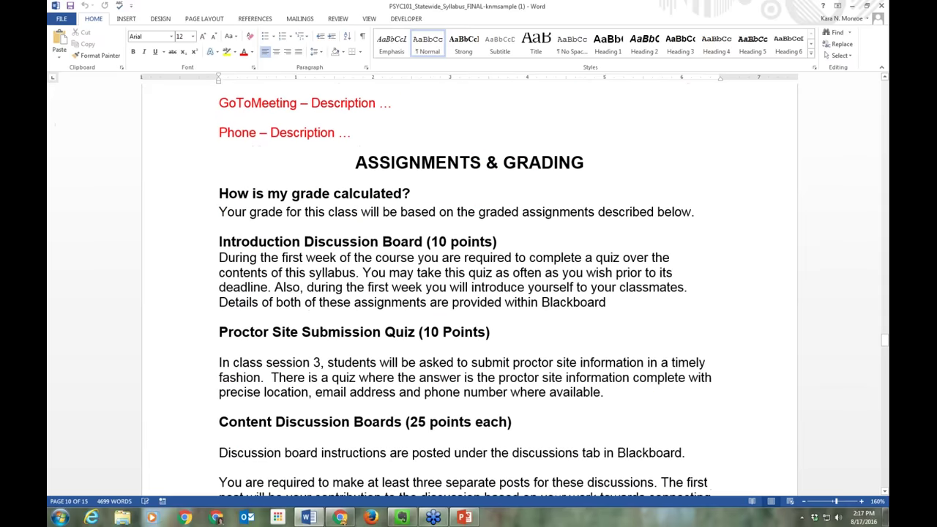
{"action": "scroll", "coordinate": [469, 292], "scroll_direction": "down", "scroll_amount": 3}
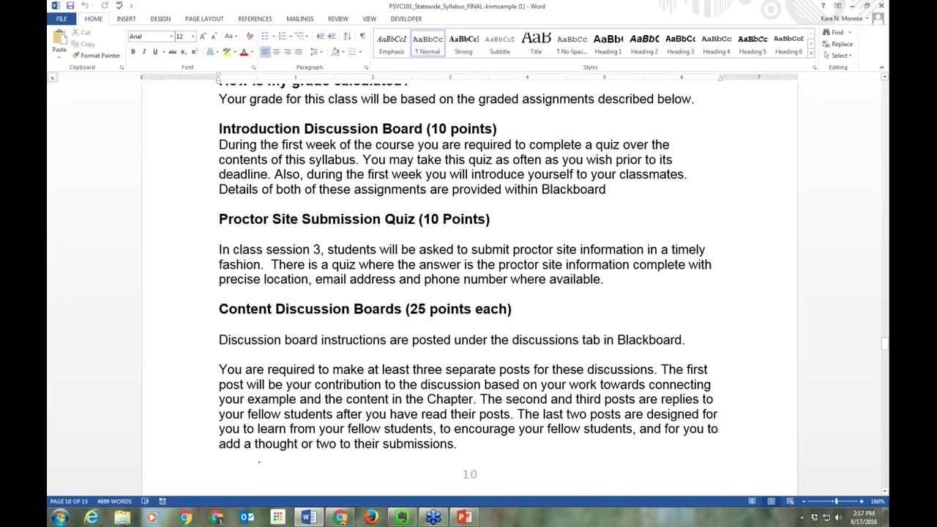
{"action": "scroll", "coordinate": [469, 292], "scroll_direction": "down", "scroll_amount": 12}
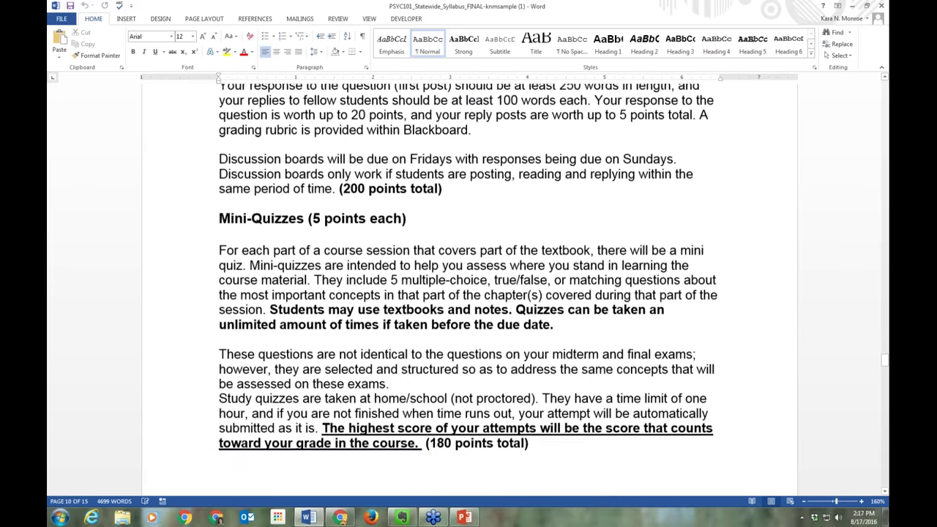
{"action": "scroll", "coordinate": [469, 293], "scroll_direction": "down", "scroll_amount": 7}
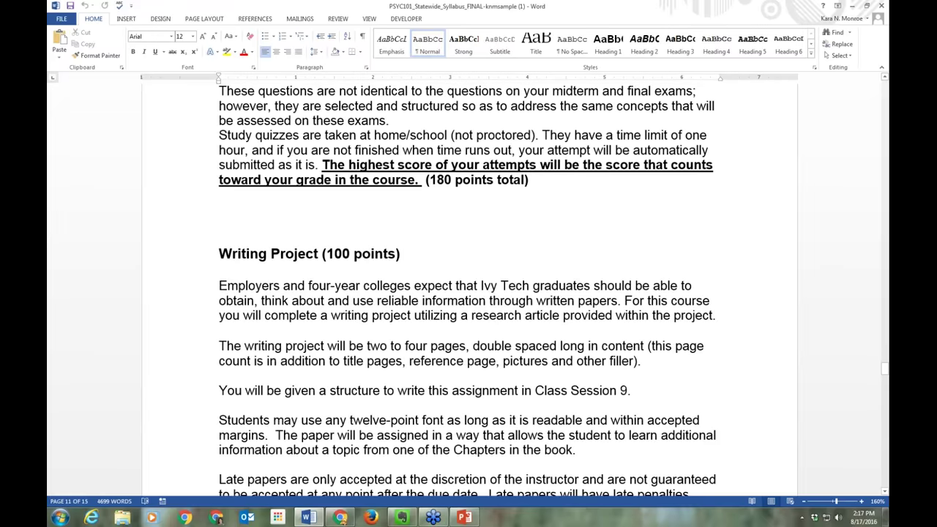
{"action": "scroll", "coordinate": [468, 293], "scroll_direction": "down", "scroll_amount": 7}
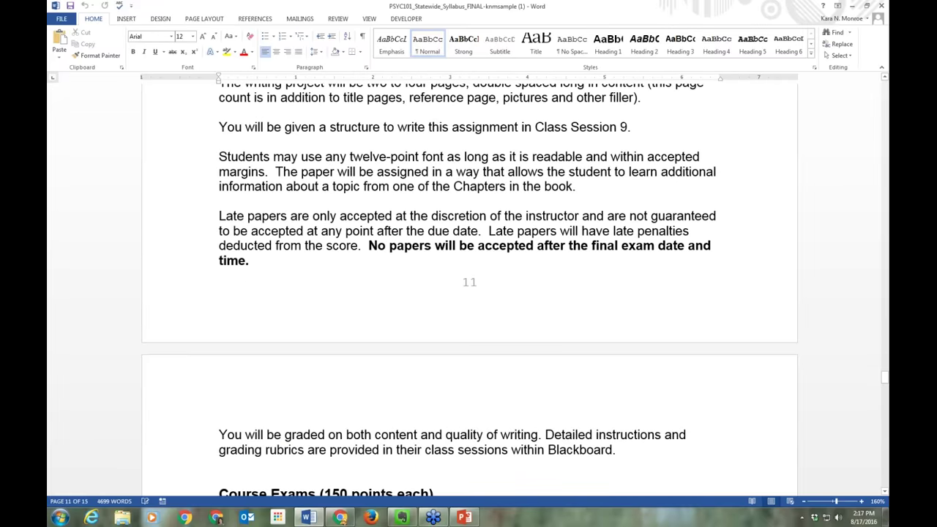
{"action": "scroll", "coordinate": [469, 293], "scroll_direction": "down", "scroll_amount": 14}
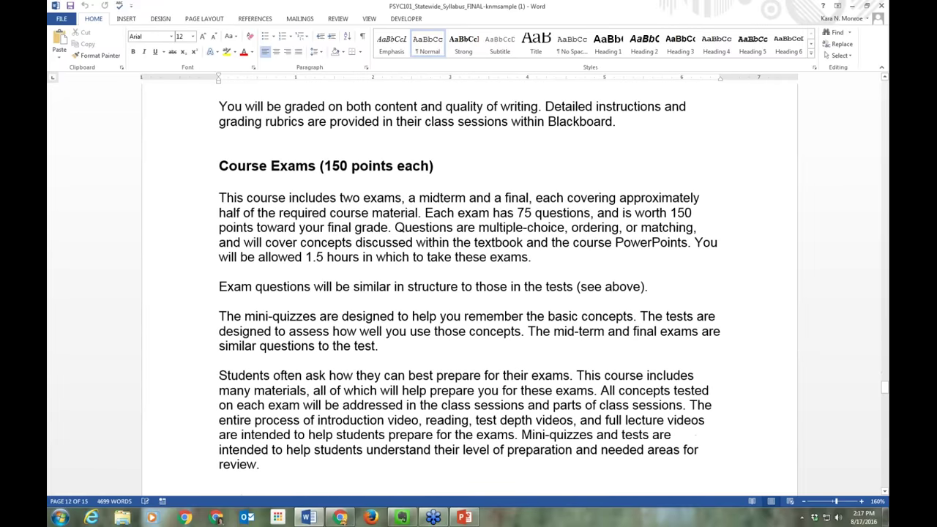
{"action": "scroll", "coordinate": [468, 293], "scroll_direction": "down", "scroll_amount": 16}
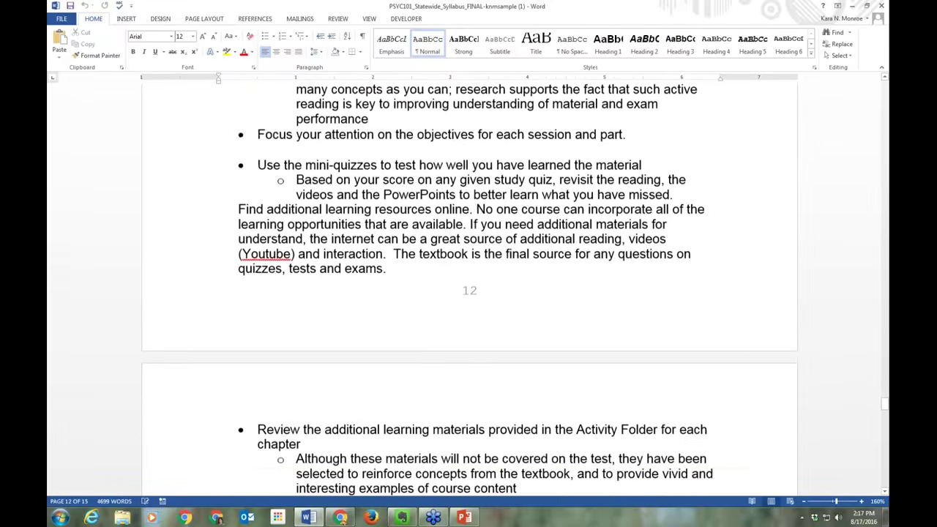
{"action": "scroll", "coordinate": [469, 293], "scroll_direction": "down", "scroll_amount": 7}
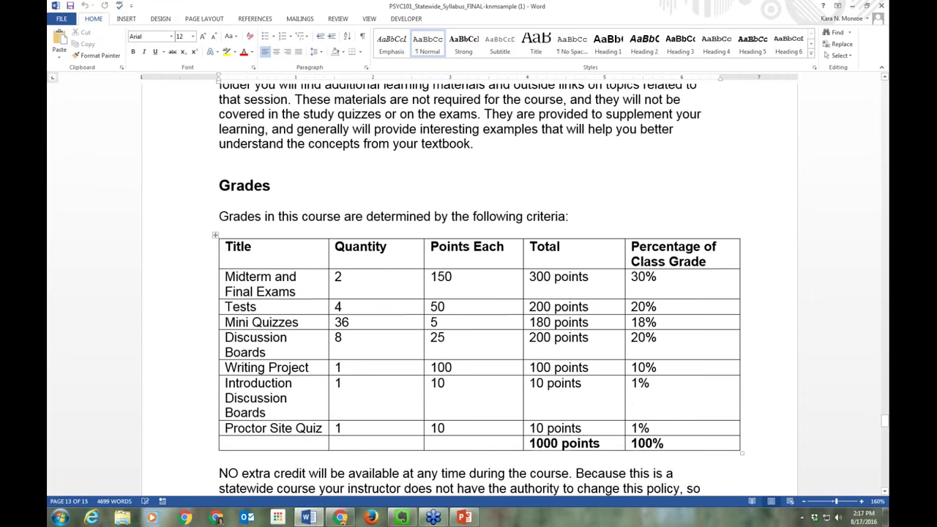
{"action": "scroll", "coordinate": [468, 293], "scroll_direction": "up", "scroll_amount": 5}
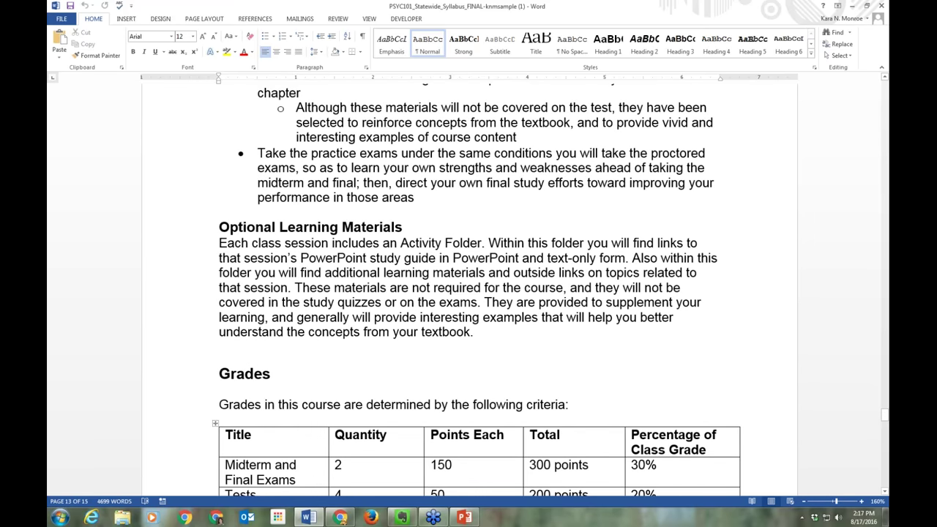
{"action": "scroll", "coordinate": [469, 293], "scroll_direction": "down", "scroll_amount": 5}
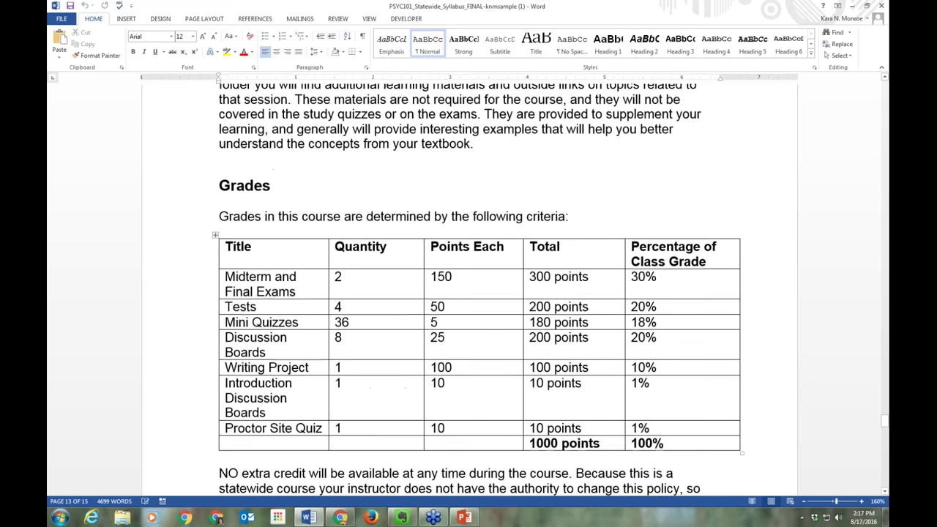
{"action": "scroll", "coordinate": [469, 293], "scroll_direction": "down", "scroll_amount": 4}
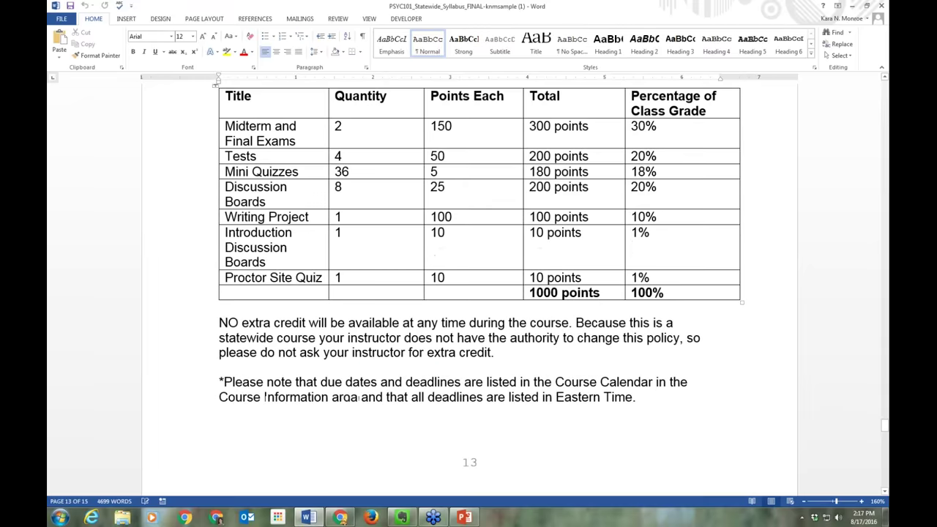
{"action": "scroll", "coordinate": [468, 293], "scroll_direction": "down", "scroll_amount": 4}
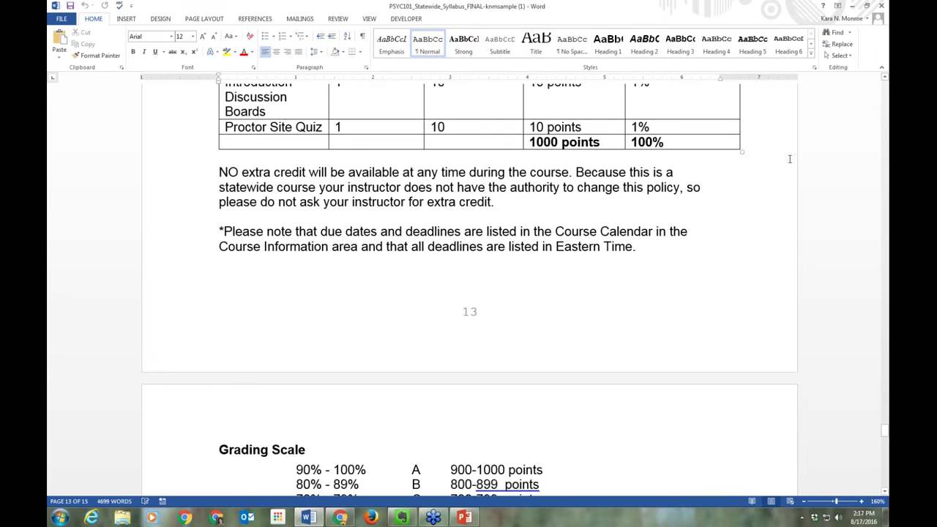
{"action": "left_click", "coordinate": [881, 6]}
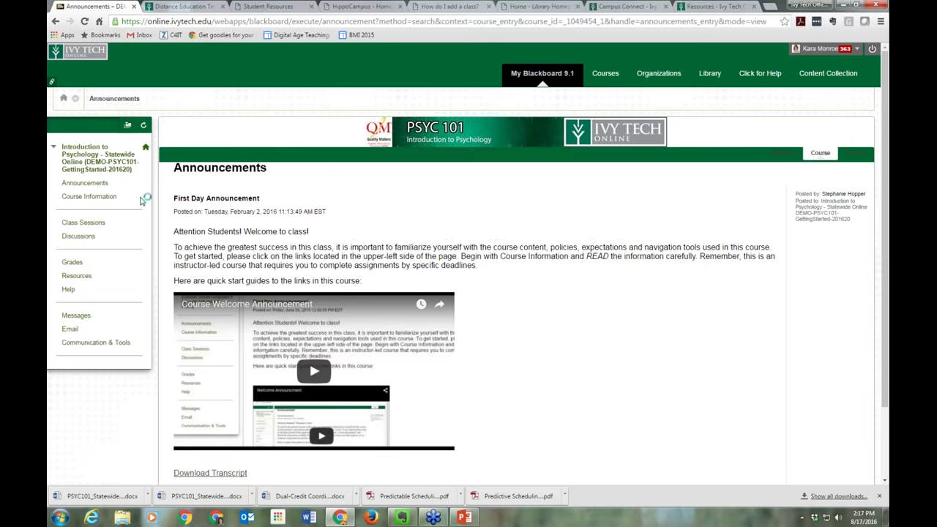
Open Course Information and scroll to the Course Calendar with Due Dates table
{"action": "left_click", "coordinate": [107, 199]}
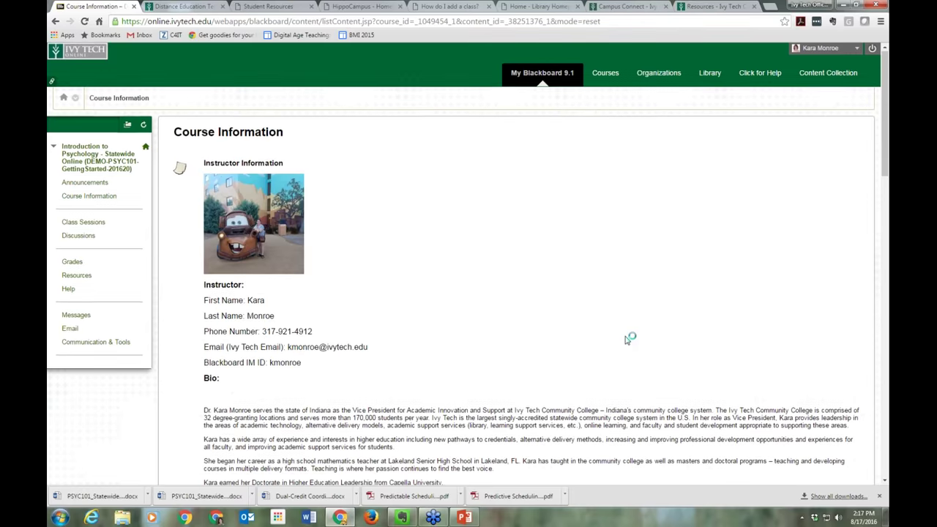
{"action": "scroll", "coordinate": [627, 336], "scroll_direction": "down", "scroll_amount": 8}
{"action": "scroll", "coordinate": [516, 263], "scroll_direction": "down", "scroll_amount": 3}
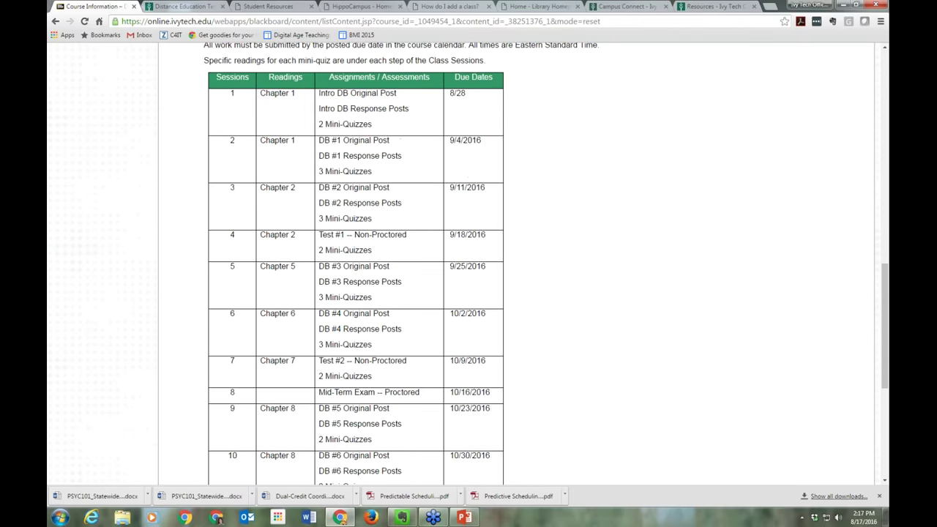
{"action": "scroll", "coordinate": [205, 221], "scroll_direction": "up", "scroll_amount": 10}
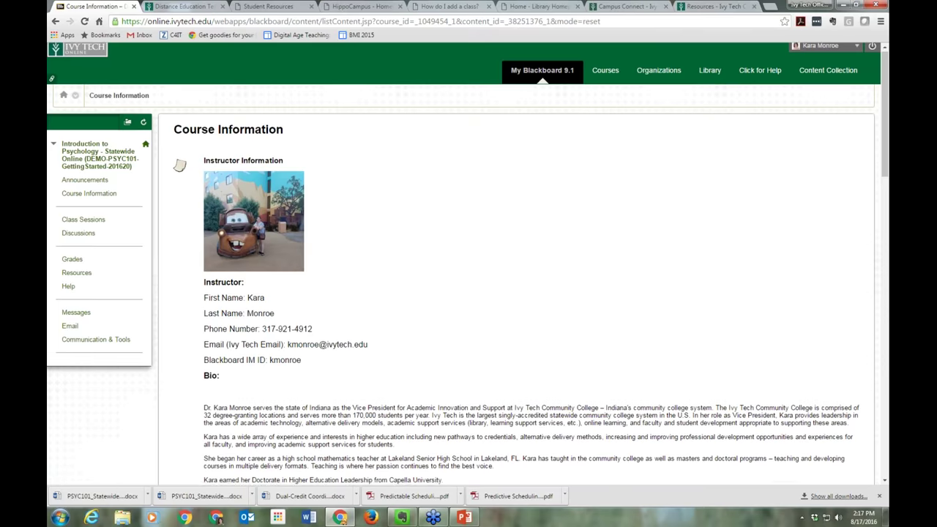
{"action": "scroll", "coordinate": [477, 232], "scroll_direction": "down", "scroll_amount": 10}
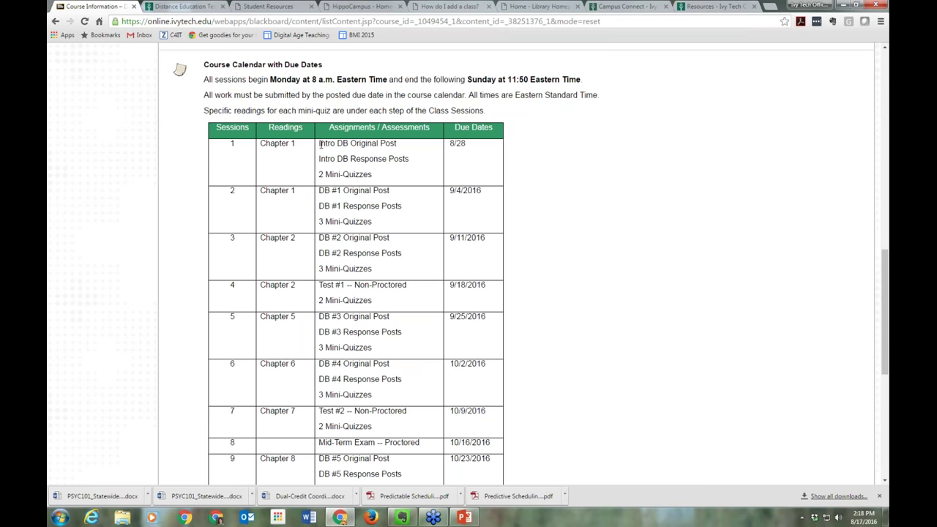
Highlight session 1's Intro DB post due dates, then the whole session 1 row
{"action": "left_click_drag", "start_coordinate": [318, 143], "coordinate": [421, 150]}
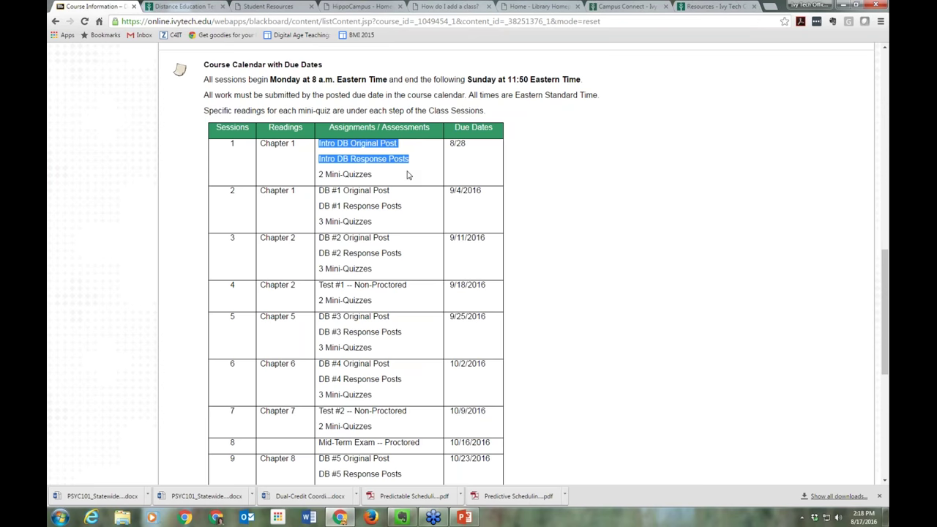
{"action": "left_click", "coordinate": [409, 175]}
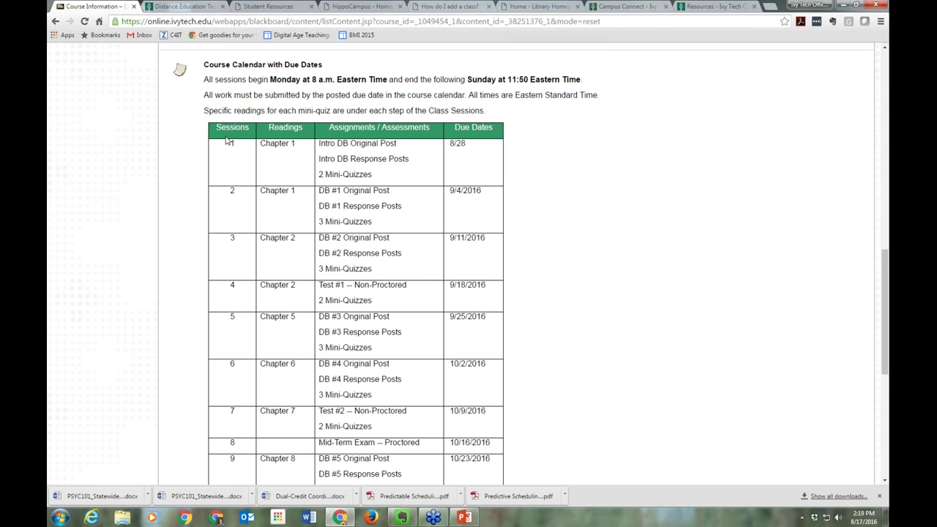
{"action": "left_click_drag", "start_coordinate": [217, 128], "coordinate": [483, 182]}
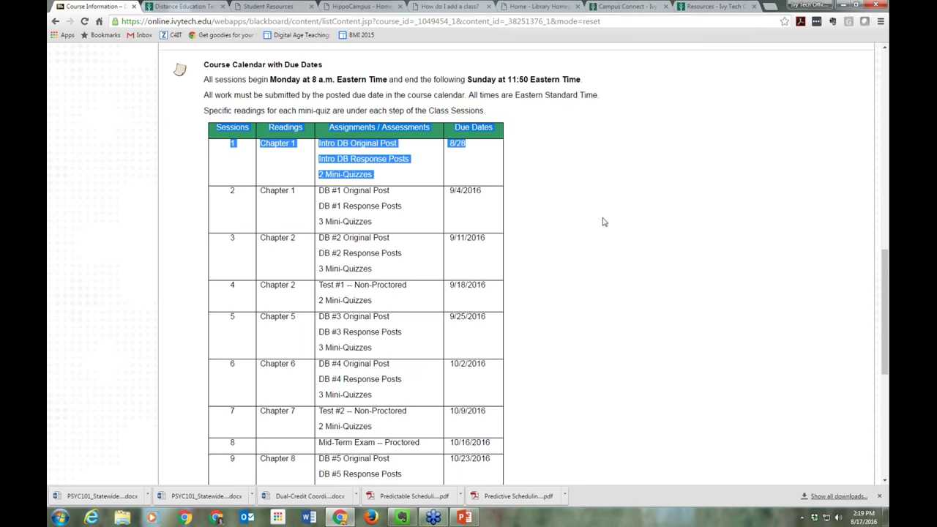
Return to the top of the page and go to the Class Sessions area
{"action": "scroll", "coordinate": [587, 255], "scroll_direction": "down", "scroll_amount": 1}
{"action": "scroll", "coordinate": [587, 255], "scroll_direction": "up", "scroll_amount": 2}
{"action": "scroll", "coordinate": [453, 223], "scroll_direction": "up", "scroll_amount": 10}
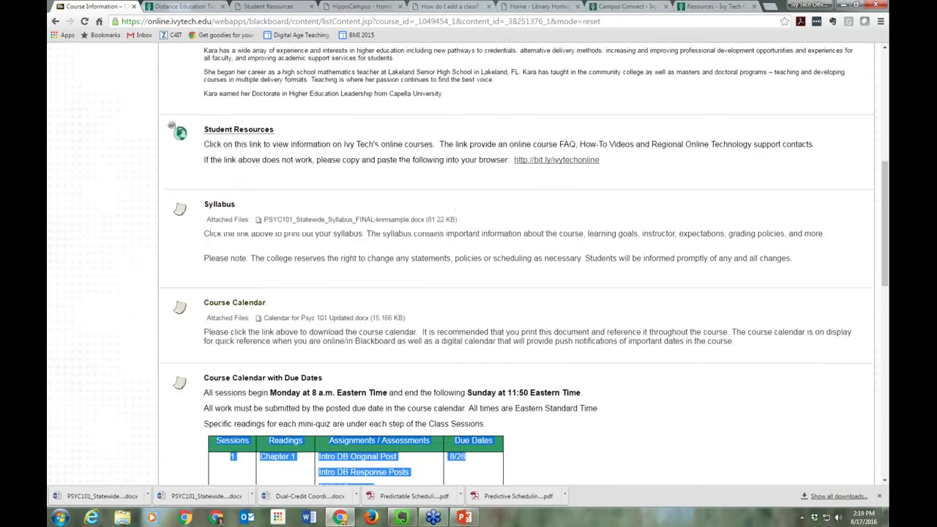
{"action": "left_click", "coordinate": [102, 224]}
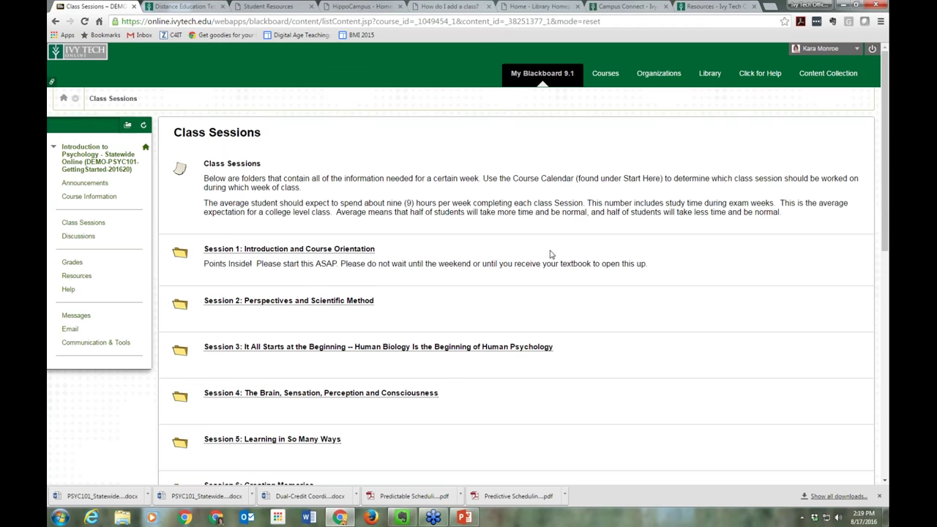
{"action": "left_click", "coordinate": [345, 250]}
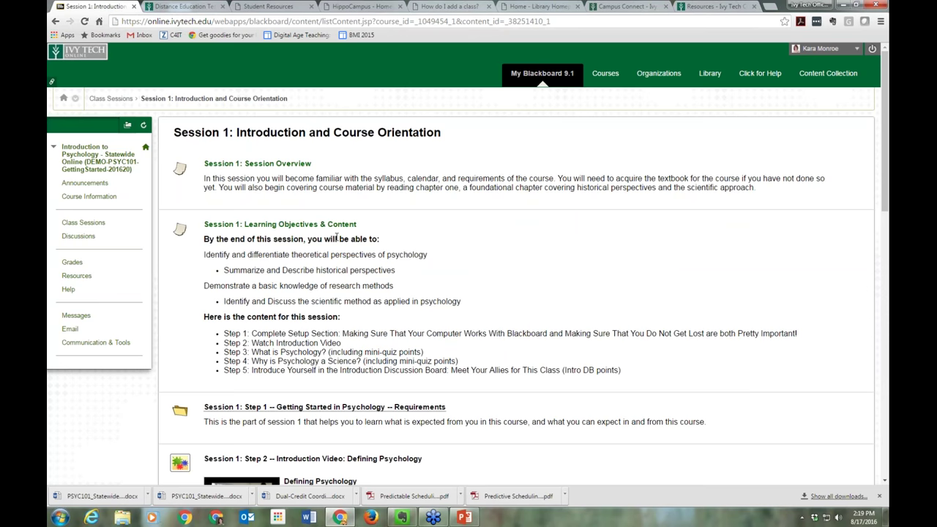
{"action": "left_click", "coordinate": [290, 411]}
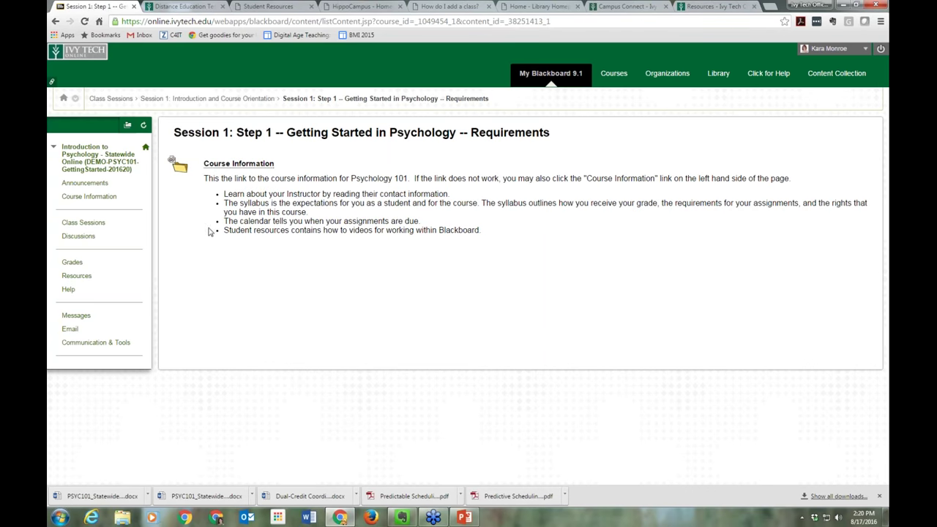
{"action": "left_click", "coordinate": [245, 99]}
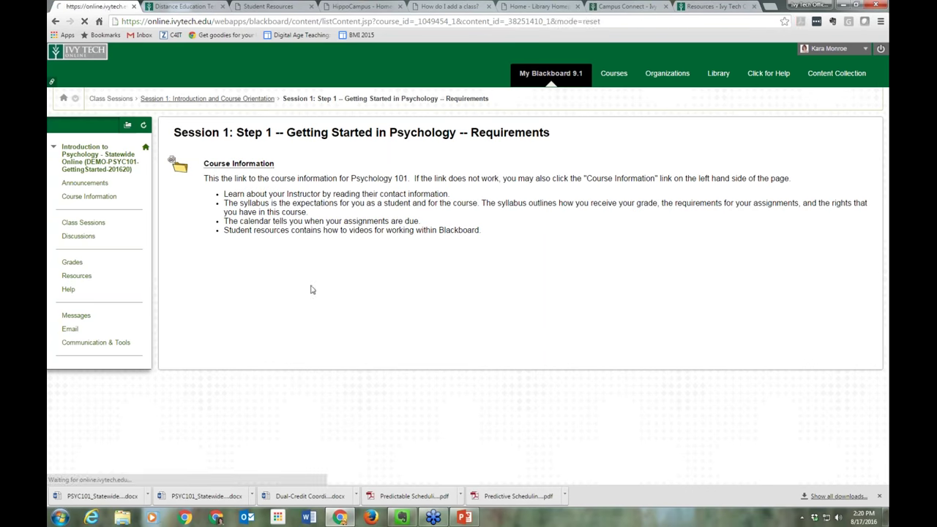
{"action": "scroll", "coordinate": [300, 300], "scroll_direction": "down", "scroll_amount": 2}
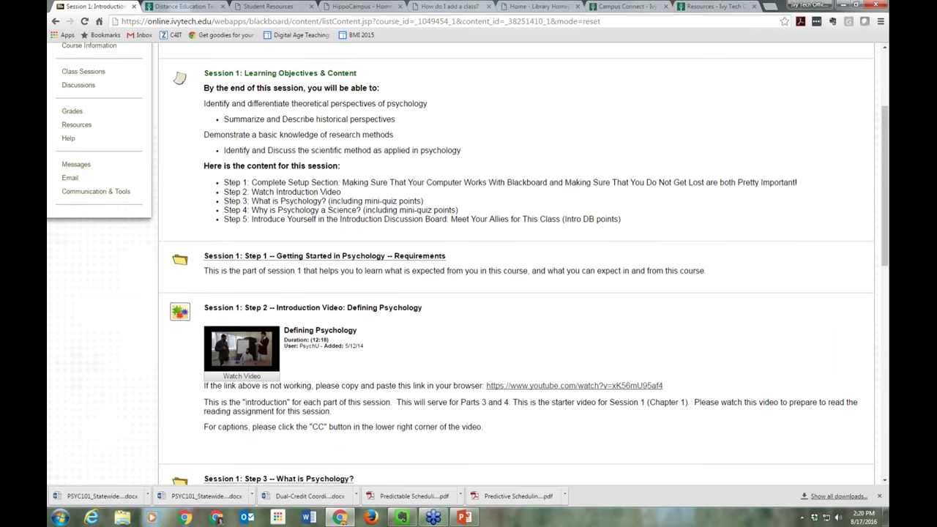
{"action": "scroll", "coordinate": [512, 264], "scroll_direction": "down", "scroll_amount": 3}
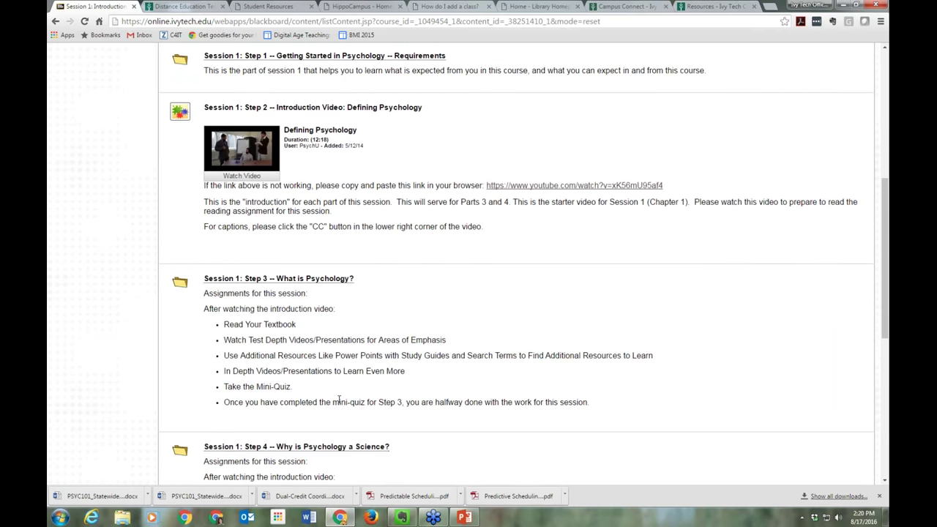
{"action": "left_click_drag", "start_coordinate": [224, 386], "coordinate": [295, 381]}
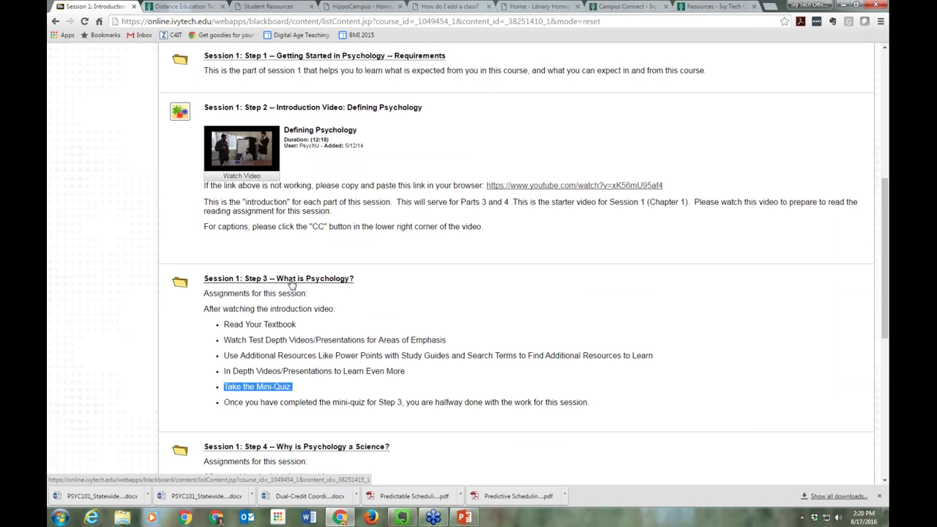
{"action": "left_click", "coordinate": [304, 339]}
{"action": "scroll", "coordinate": [304, 339], "scroll_direction": "down", "scroll_amount": 2}
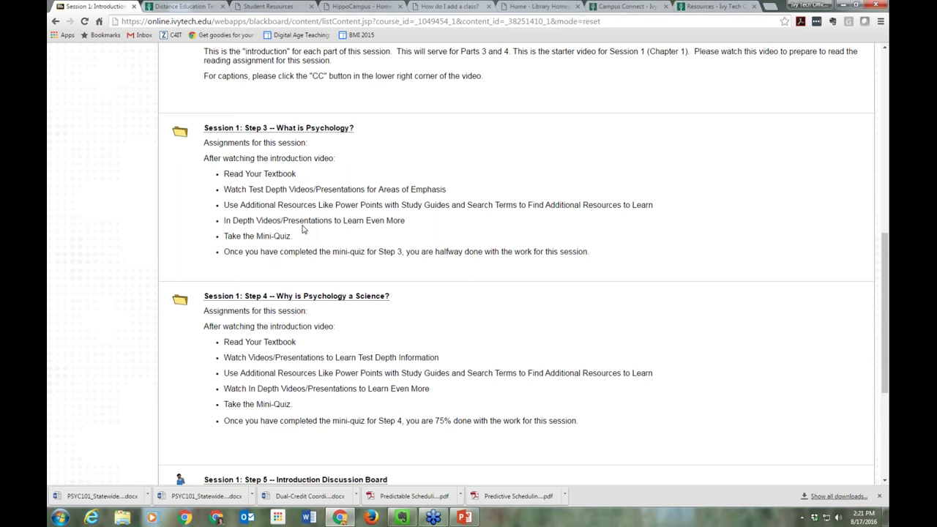
Open Session 1: Step 4 and launch its Mini Quiz for Session 1 Step 4
{"action": "left_click", "coordinate": [302, 297]}
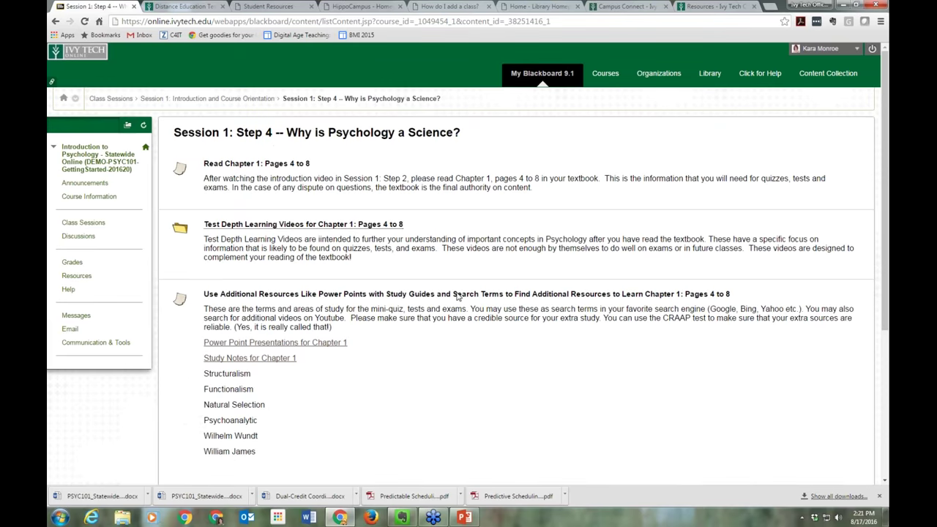
{"action": "scroll", "coordinate": [457, 295], "scroll_direction": "down", "scroll_amount": 3}
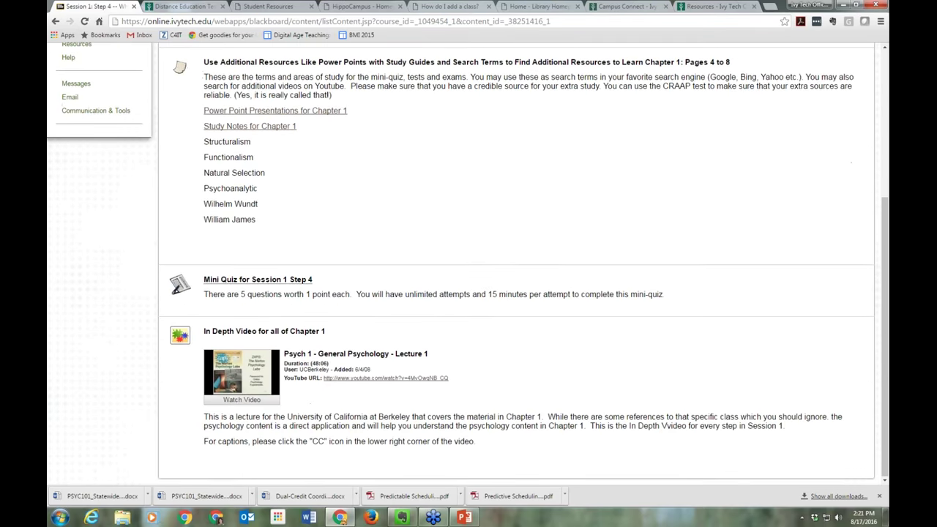
{"action": "left_click", "coordinate": [277, 280]}
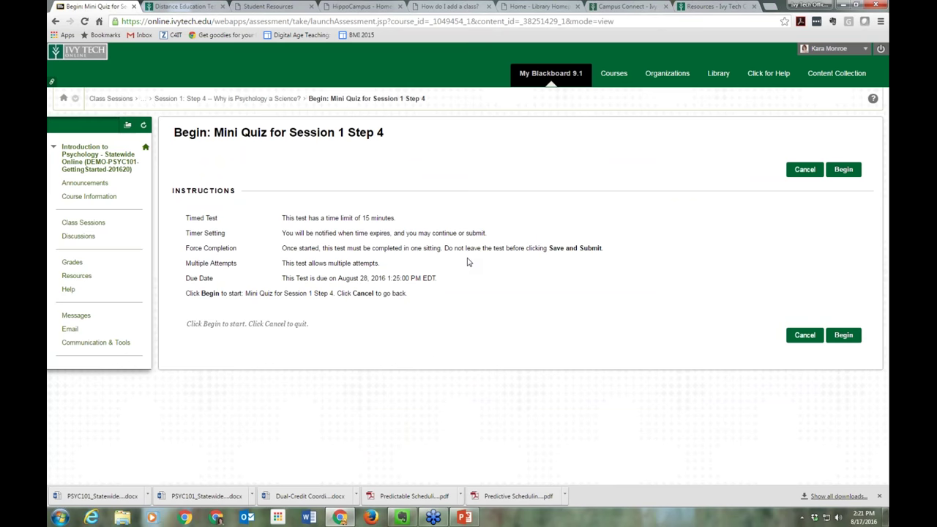
Highlight the multiple-attempts note and begin the 15-minute timed mini quiz
{"action": "left_click_drag", "start_coordinate": [281, 264], "coordinate": [491, 269]}
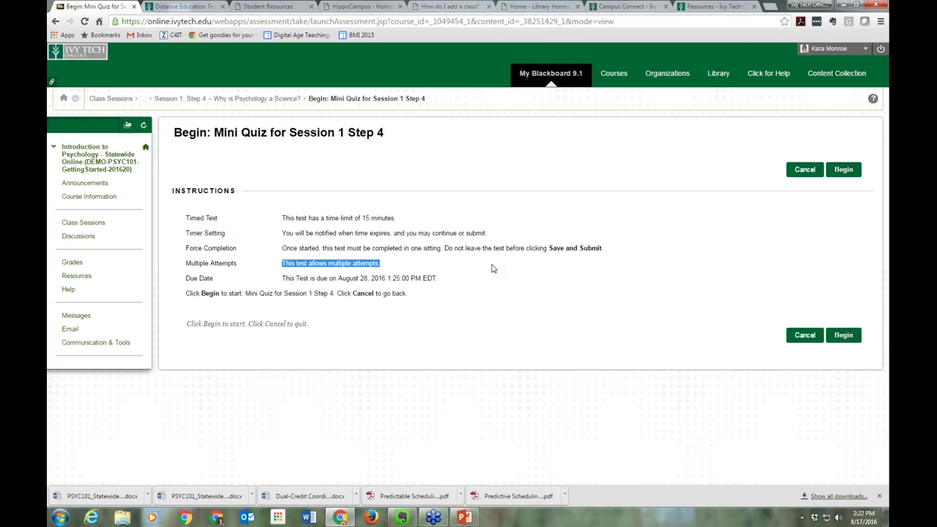
{"action": "left_click", "coordinate": [841, 336]}
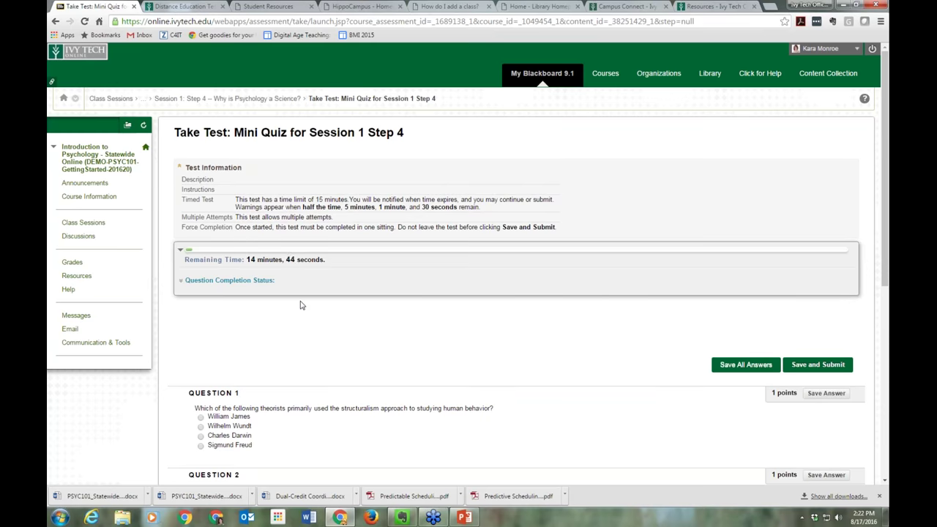
Answer Questions 1–3 with William James, structuralism and Charles Darwin
{"action": "scroll", "coordinate": [300, 305], "scroll_direction": "down", "scroll_amount": 3}
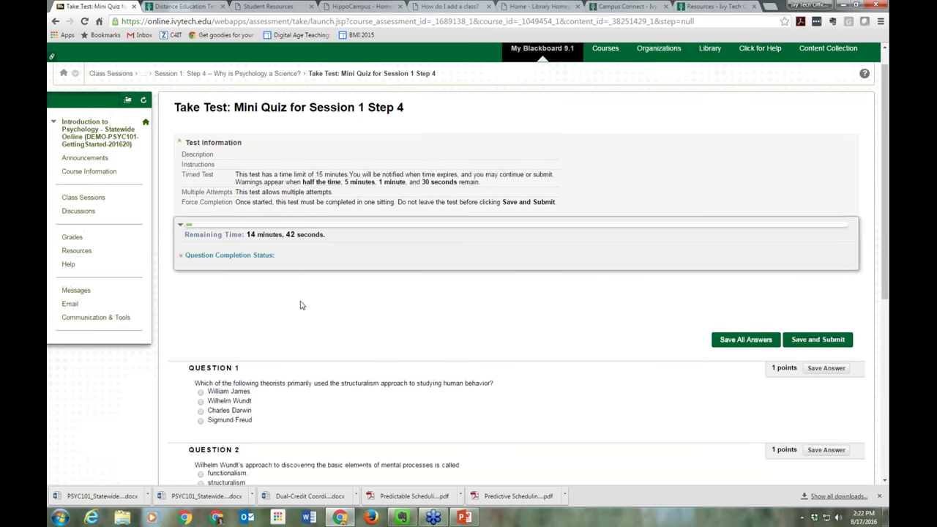
{"action": "scroll", "coordinate": [273, 402], "scroll_direction": "down", "scroll_amount": 2}
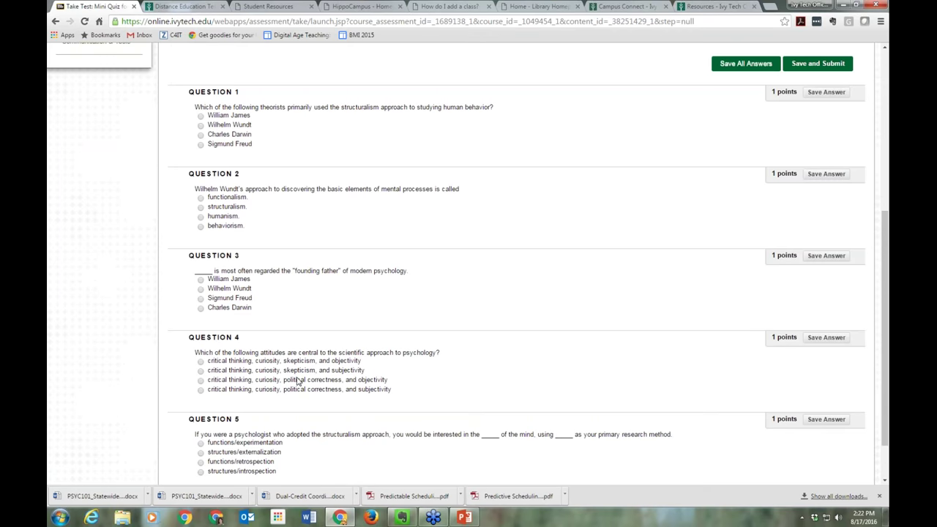
{"action": "scroll", "coordinate": [299, 381], "scroll_direction": "up", "scroll_amount": 3}
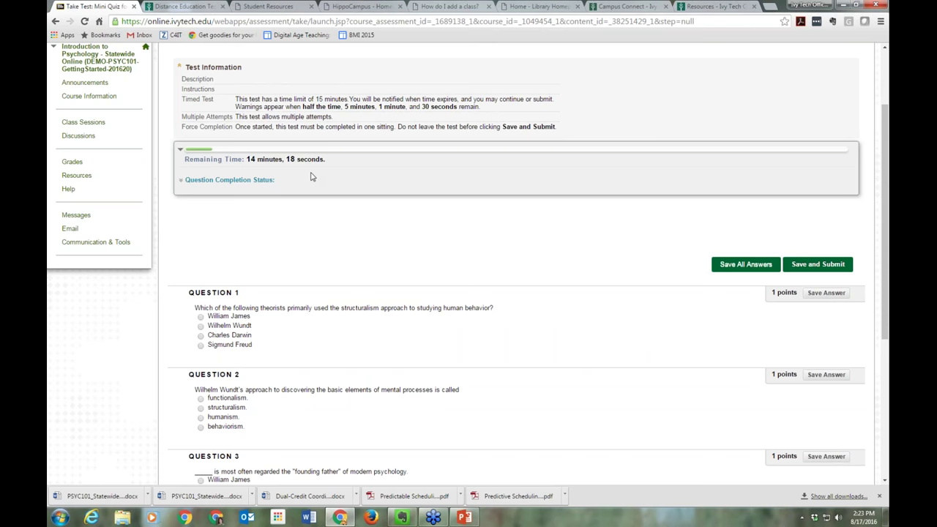
{"action": "left_click", "coordinate": [235, 319]}
{"action": "left_click", "coordinate": [218, 409]}
{"action": "scroll", "coordinate": [267, 407], "scroll_direction": "down", "scroll_amount": 2}
{"action": "left_click", "coordinate": [238, 358]}
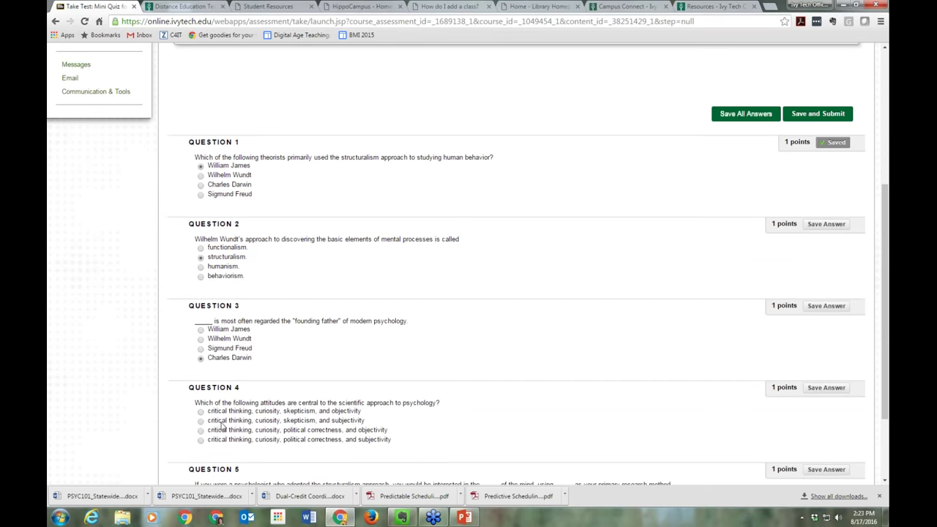
Answer Question 4 with skepticism and subjectivity and Question 5 with structures/externalization, then submit the quiz
{"action": "left_click", "coordinate": [249, 420]}
{"action": "scroll", "coordinate": [248, 406], "scroll_direction": "down", "scroll_amount": 2}
{"action": "left_click", "coordinate": [249, 395]}
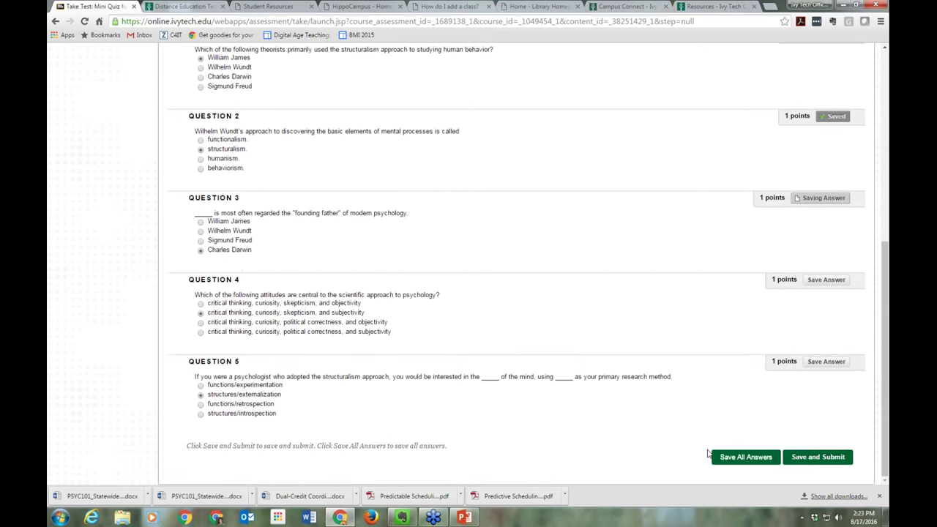
{"action": "left_click", "coordinate": [835, 458]}
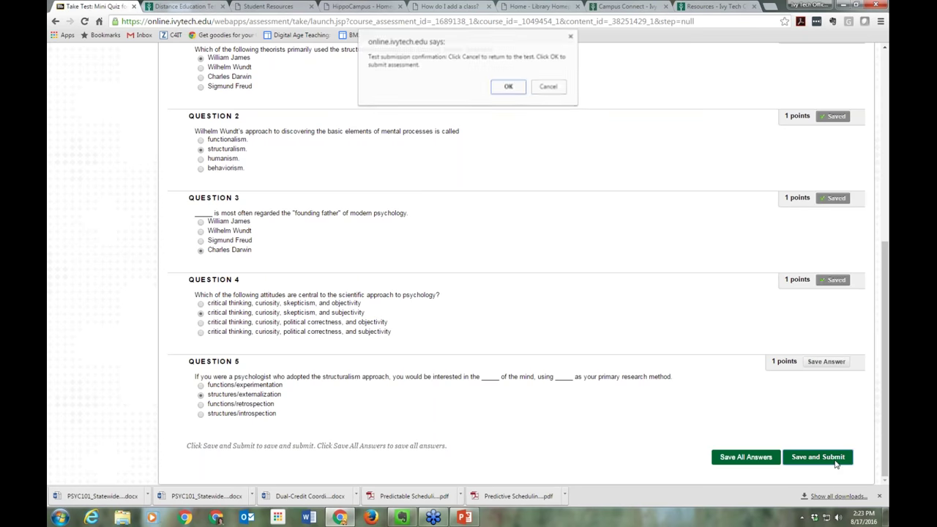
{"action": "left_click", "coordinate": [508, 87]}
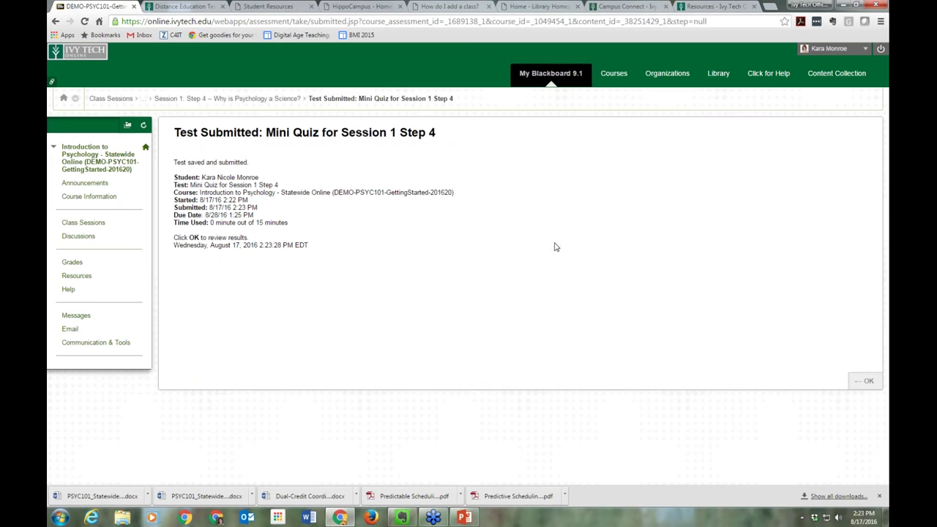
Highlight the note about reviewing results and open the quiz submission review
{"action": "left_click_drag", "start_coordinate": [174, 237], "coordinate": [258, 238]}
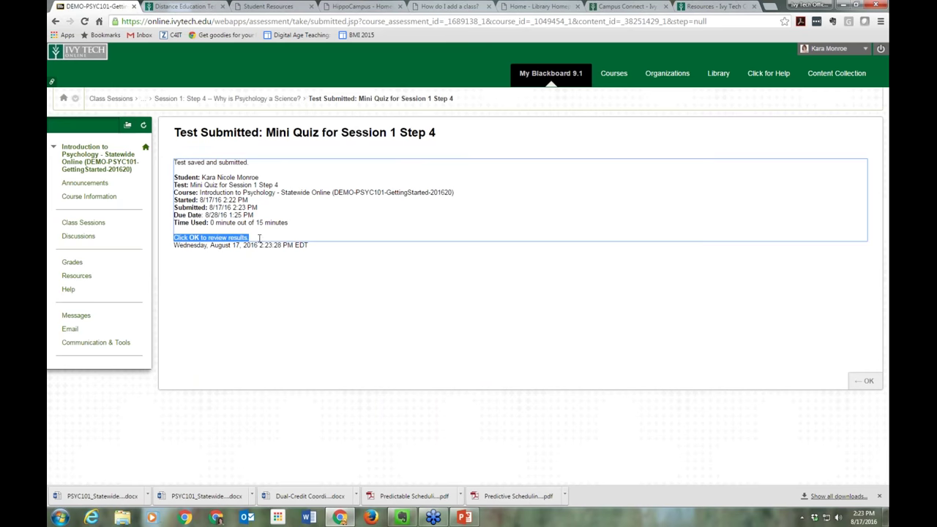
{"action": "left_click", "coordinate": [871, 383]}
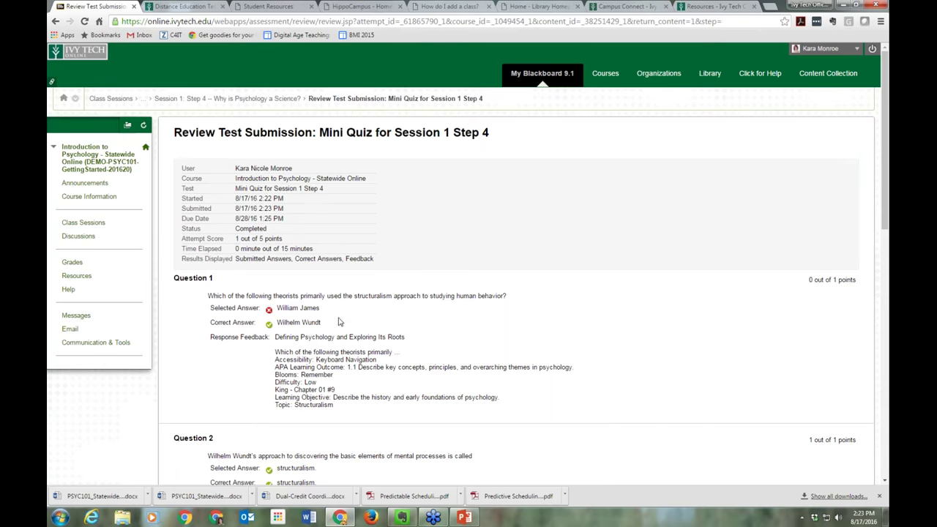
Scroll through the Review Test Submission page and return to the Step 4 page
{"action": "scroll", "coordinate": [373, 344], "scroll_direction": "down", "scroll_amount": 2}
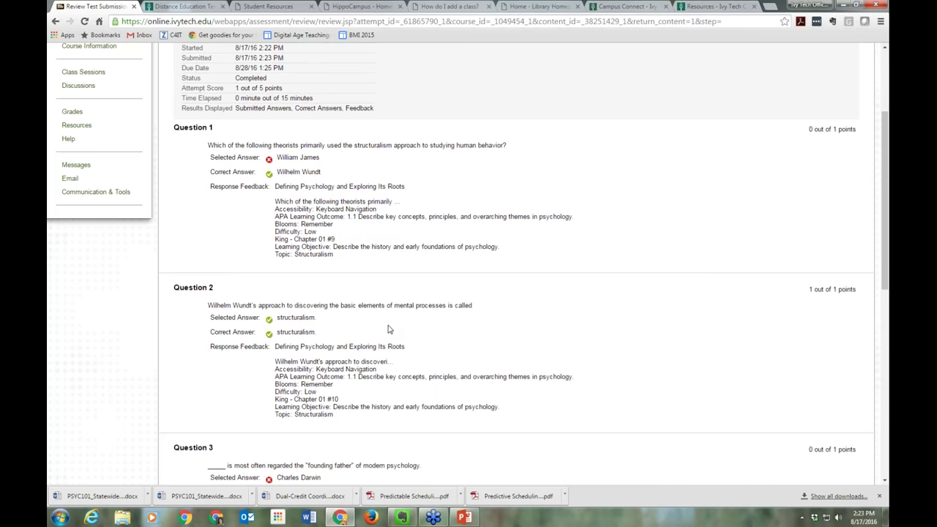
{"action": "scroll", "coordinate": [388, 329], "scroll_direction": "down", "scroll_amount": 3}
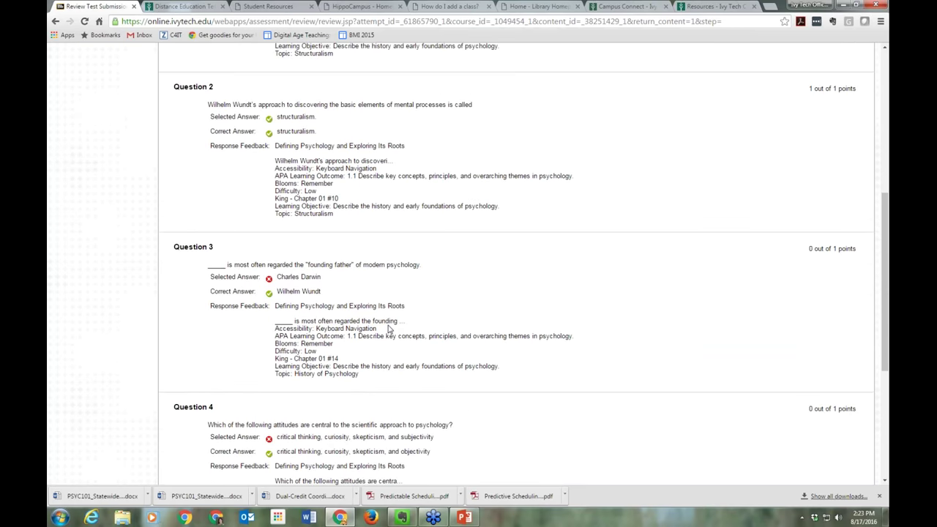
{"action": "scroll", "coordinate": [388, 329], "scroll_direction": "down", "scroll_amount": 2}
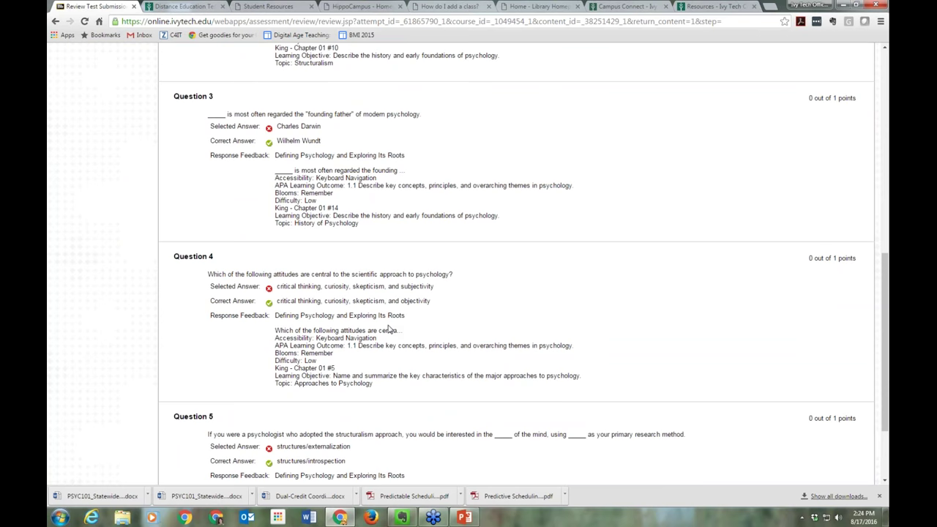
{"action": "scroll", "coordinate": [388, 330], "scroll_direction": "down", "scroll_amount": 3}
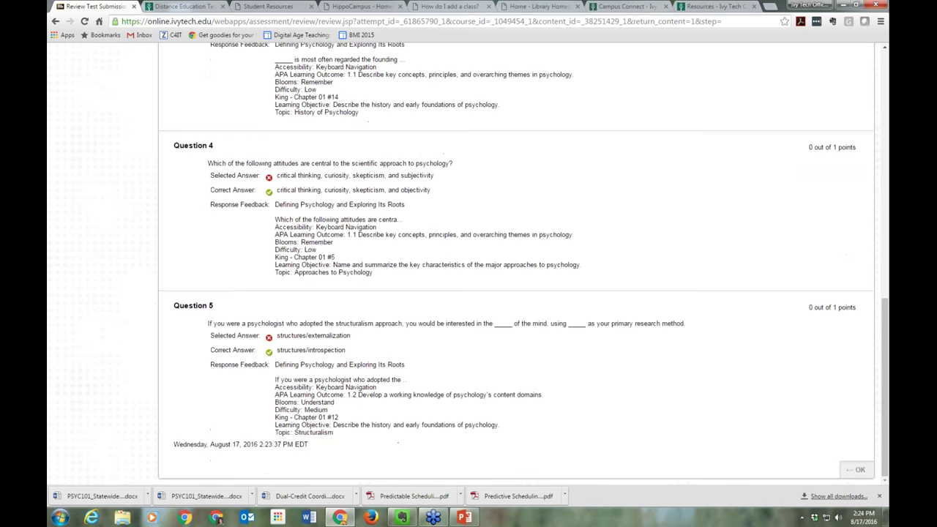
{"action": "left_click", "coordinate": [862, 470]}
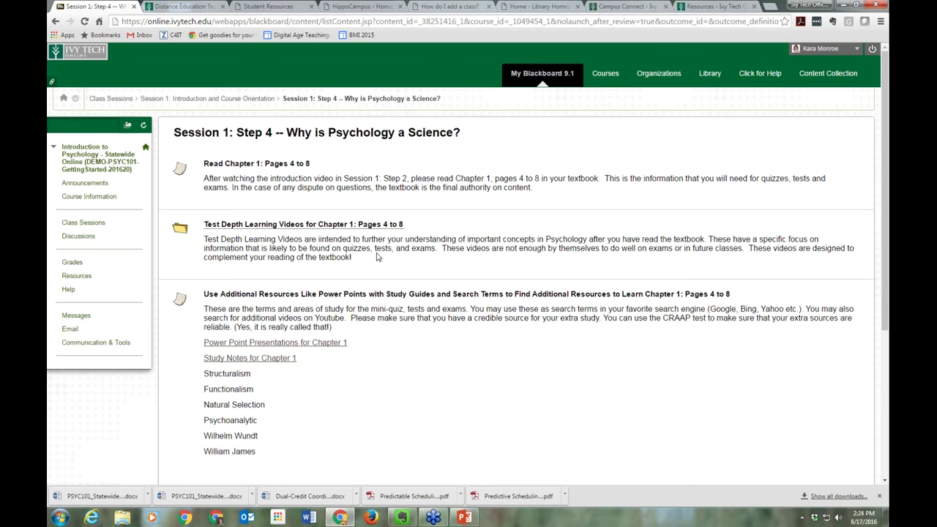
In Grades, show all items and open attempts for Mini Quiz for Session 1 Step 4
{"action": "left_click", "coordinate": [72, 262]}
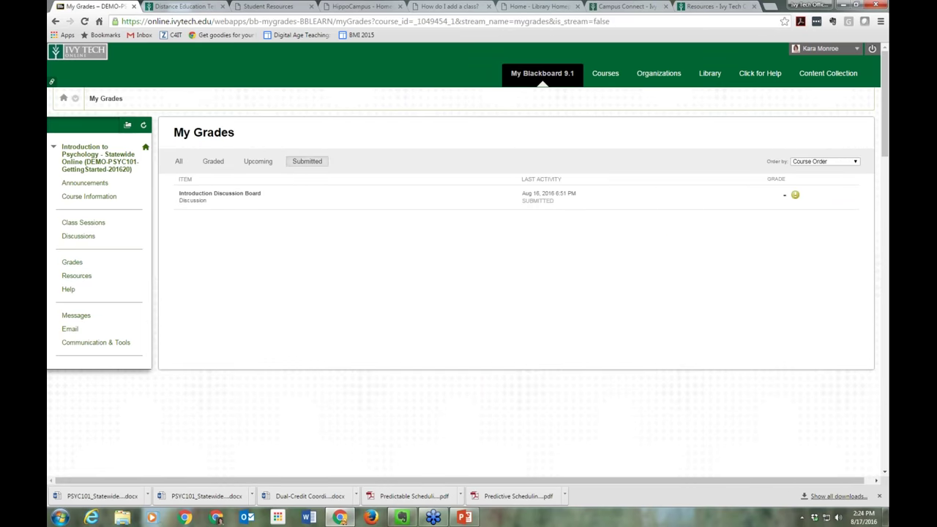
{"action": "left_click", "coordinate": [180, 163]}
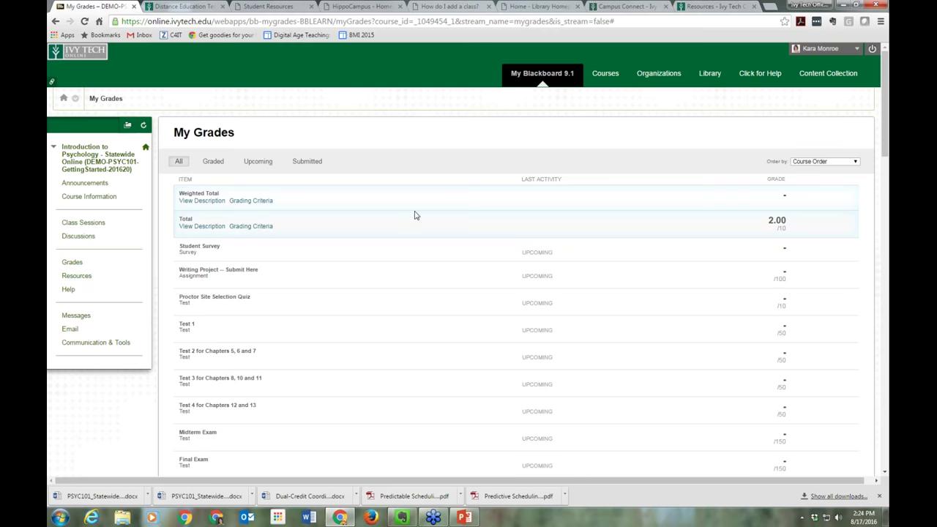
{"action": "scroll", "coordinate": [414, 215], "scroll_direction": "down", "scroll_amount": 3}
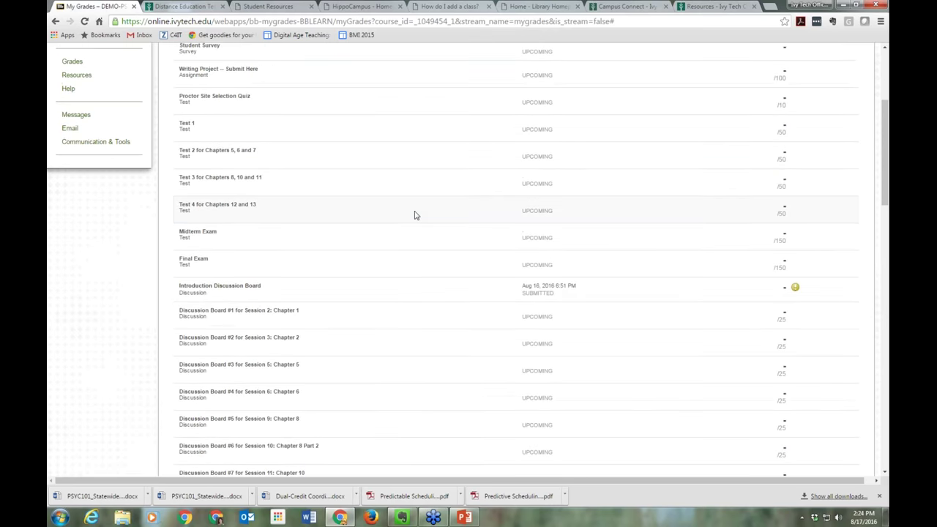
{"action": "scroll", "coordinate": [414, 215], "scroll_direction": "down", "scroll_amount": 2}
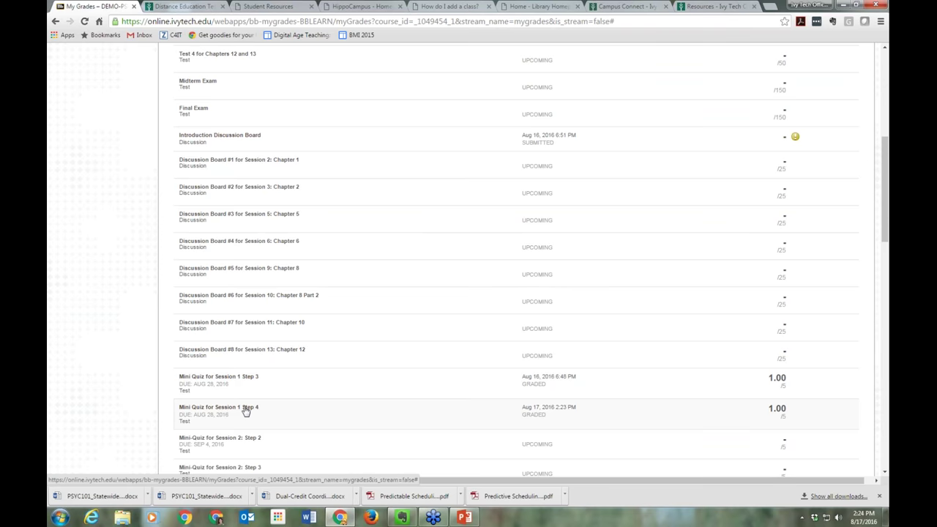
{"action": "left_click", "coordinate": [246, 410]}
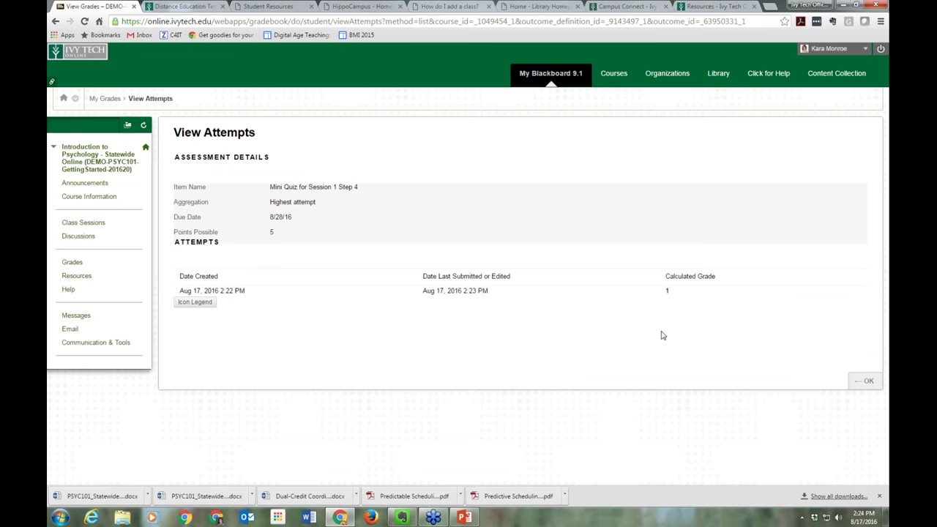
Review the 1-out-of-5 graded attempt, close it, and return to Class Sessions
{"action": "left_click", "coordinate": [668, 293]}
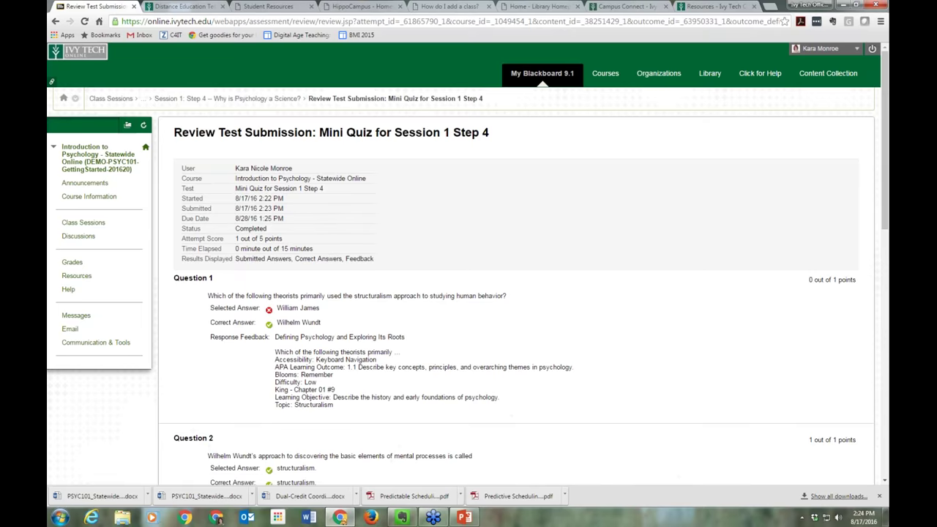
{"action": "scroll", "coordinate": [548, 335], "scroll_direction": "down", "scroll_amount": 3}
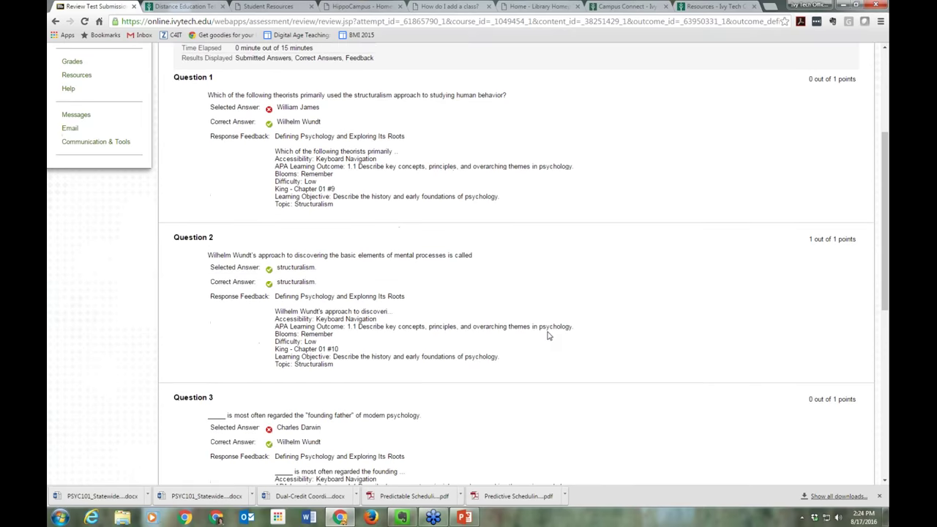
{"action": "scroll", "coordinate": [548, 334], "scroll_direction": "down", "scroll_amount": 5}
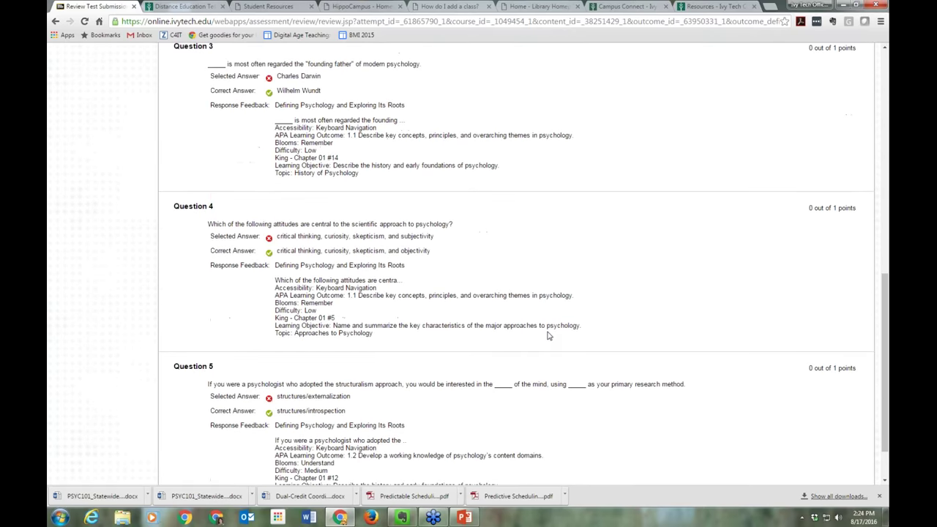
{"action": "scroll", "coordinate": [548, 334], "scroll_direction": "down", "scroll_amount": 2}
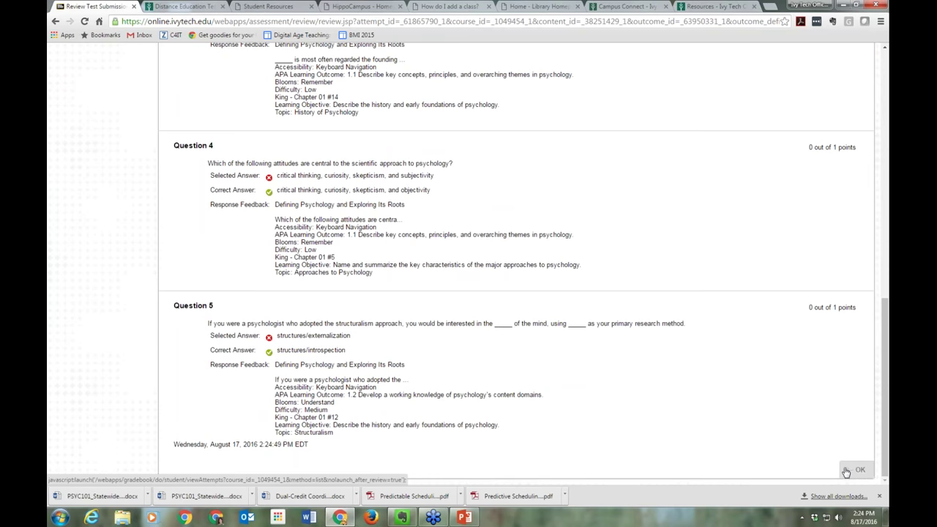
{"action": "left_click", "coordinate": [846, 471]}
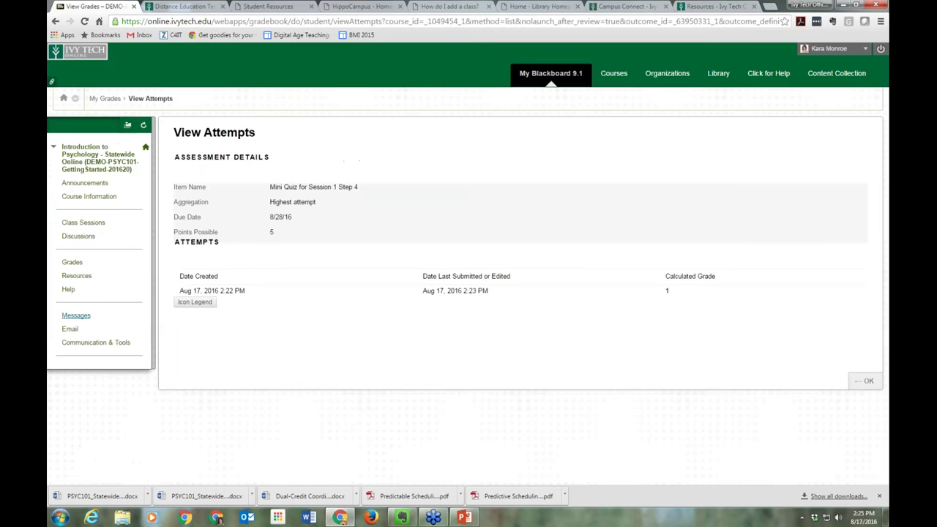
{"action": "left_click", "coordinate": [83, 222]}
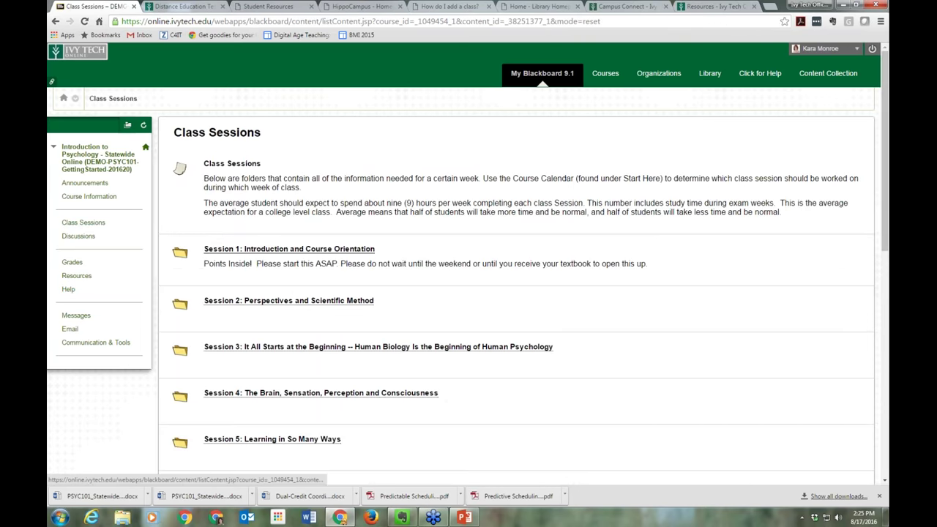
Open the Session 1 folder and go to the Step 5 Introduction Discussion Board forum
{"action": "left_click", "coordinate": [289, 249]}
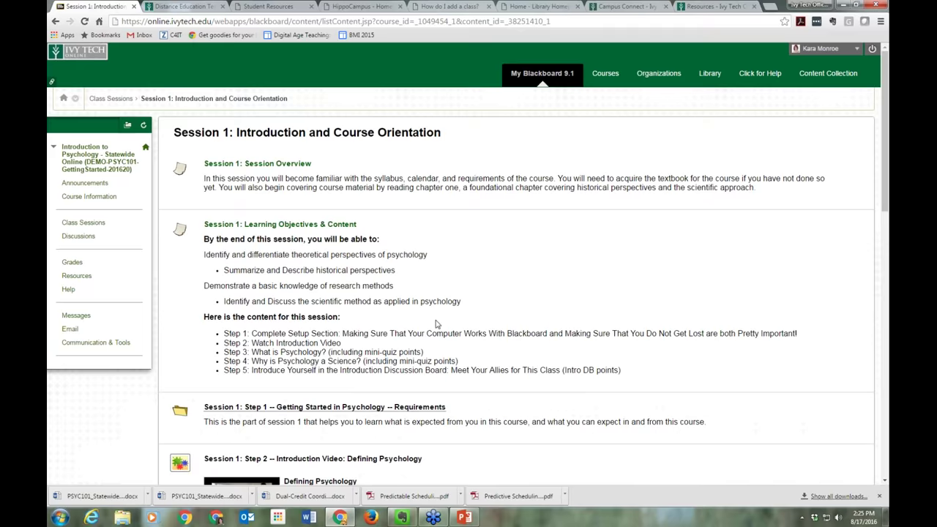
{"action": "scroll", "coordinate": [436, 323], "scroll_direction": "down", "scroll_amount": 8}
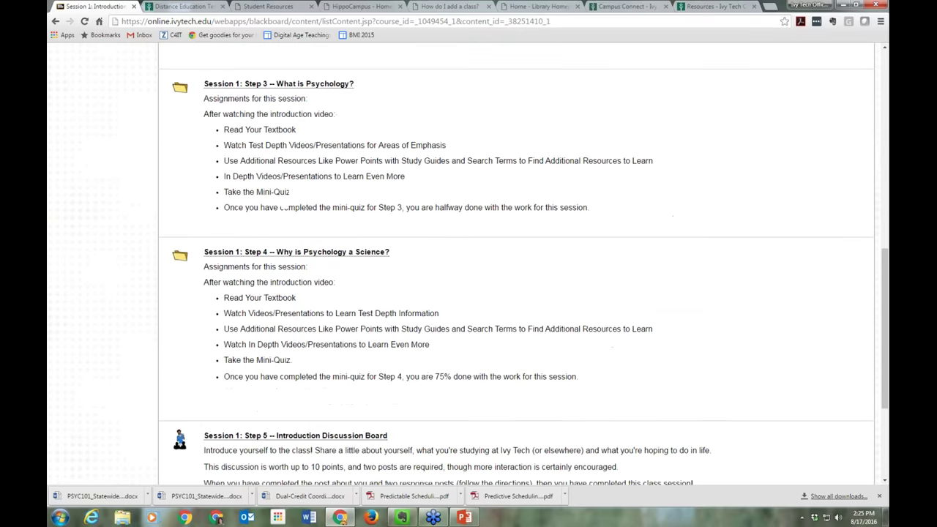
{"action": "scroll", "coordinate": [469, 263], "scroll_direction": "down", "scroll_amount": 3}
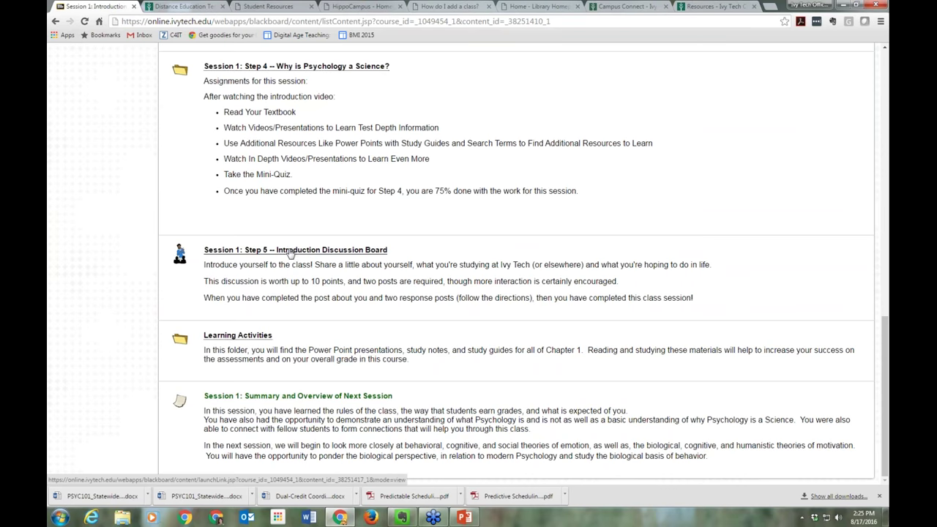
{"action": "left_click", "coordinate": [291, 252]}
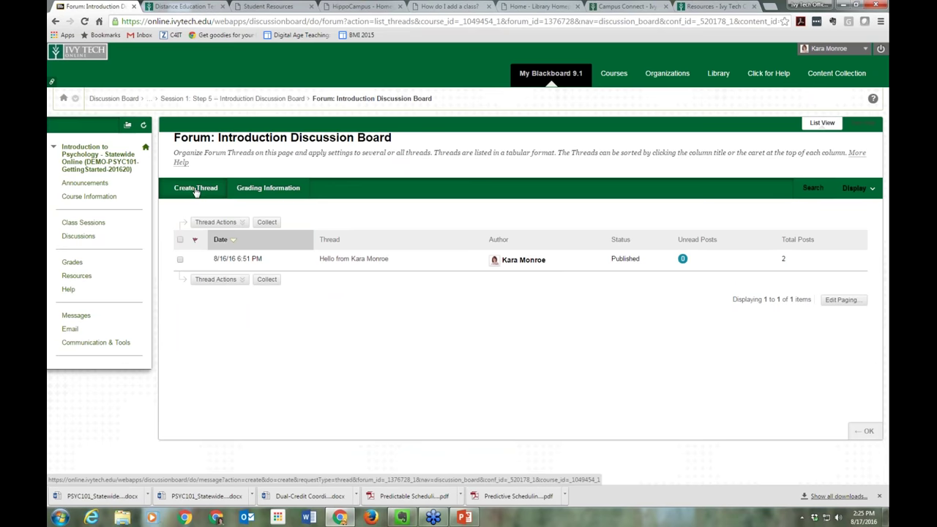
Start a new thread in the Introduction Discussion Board, ready to enter its subject
{"action": "left_click", "coordinate": [196, 190]}
{"action": "left_click", "coordinate": [318, 313]}
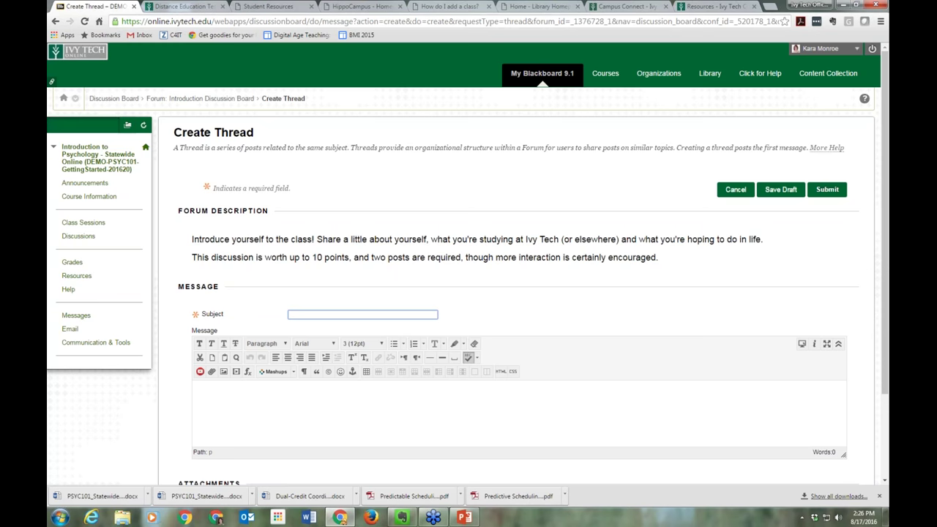
Post a thread titled 'Hello again from' plus the student's name, with message 'Welcome to the class'
{"action": "type", "text": "Hello"}
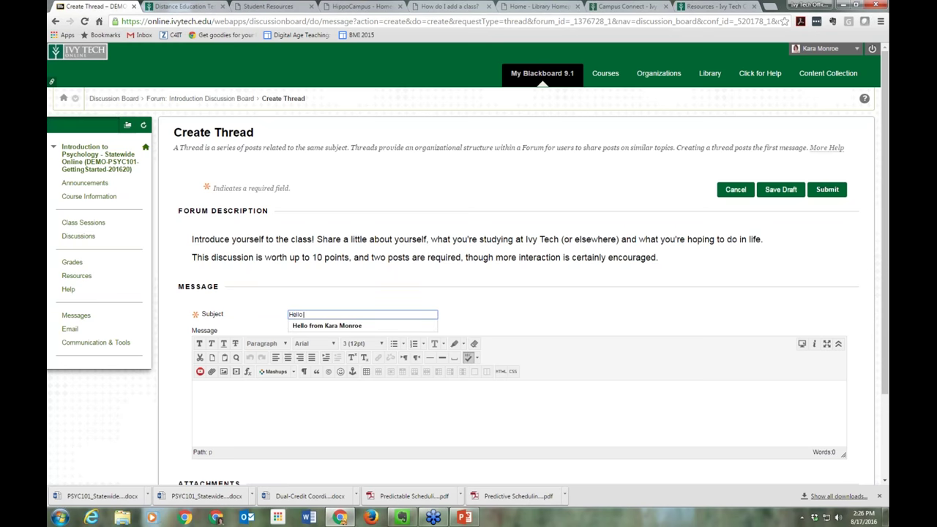
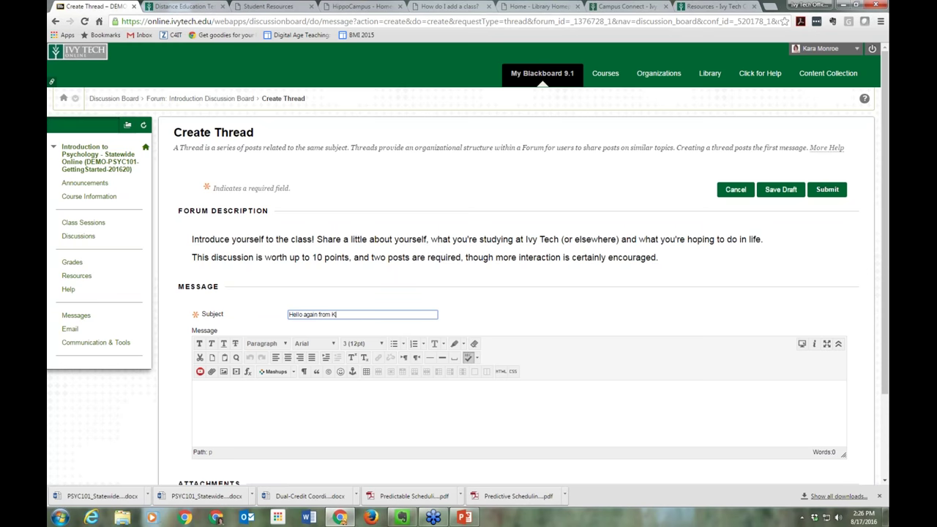
{"action": "type", "text": "onroe"}
{"action": "left_click", "coordinate": [278, 406]}
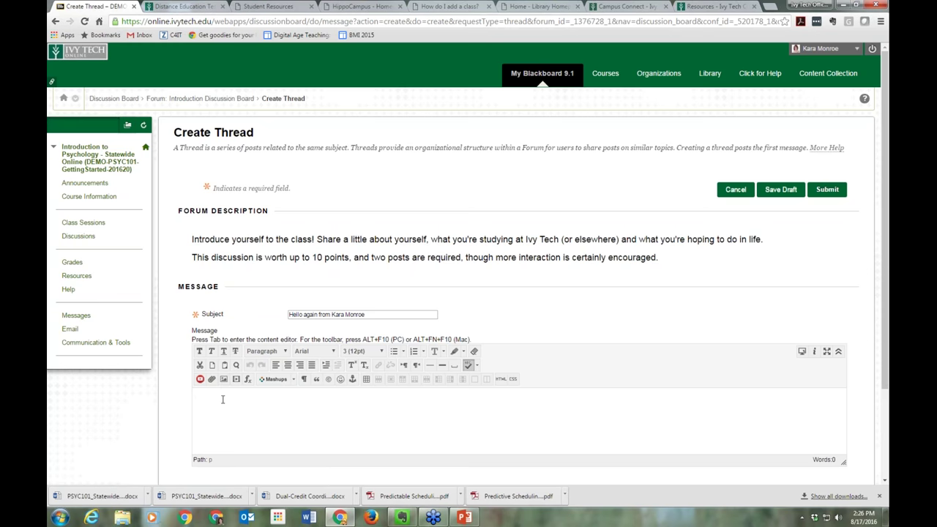
{"action": "left_click", "coordinate": [223, 399]}
{"action": "type", "text": "Welcome to the class!"}
{"action": "scroll", "coordinate": [526, 412], "scroll_direction": "down", "scroll_amount": 3}
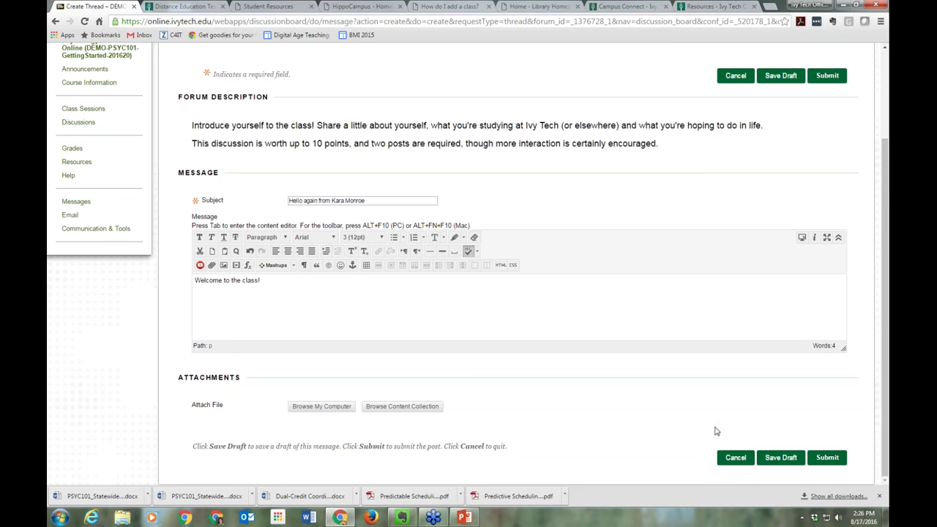
{"action": "left_click", "coordinate": [829, 457]}
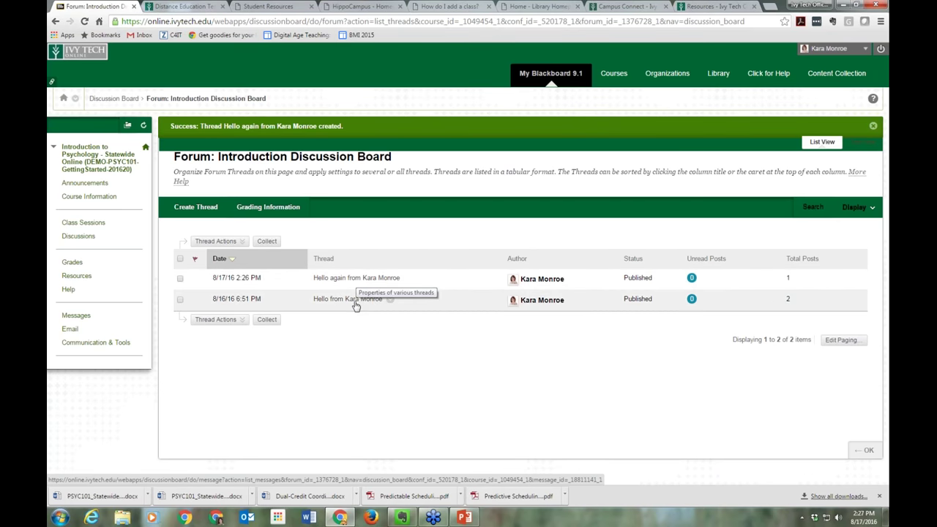
Reply 'This is a message from Wednesday.' to the second post of the earlier hello thread
{"action": "left_click", "coordinate": [355, 302]}
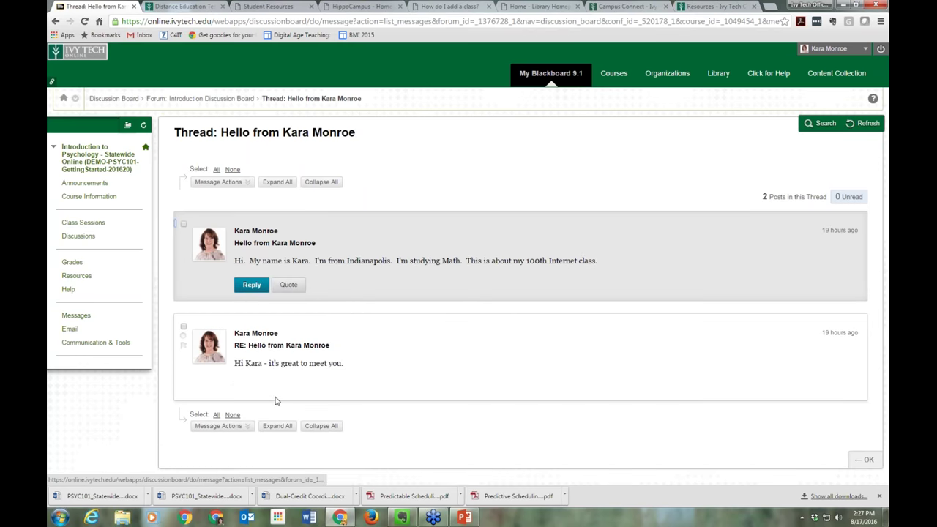
{"action": "mouse_move", "coordinate": [246, 387]}
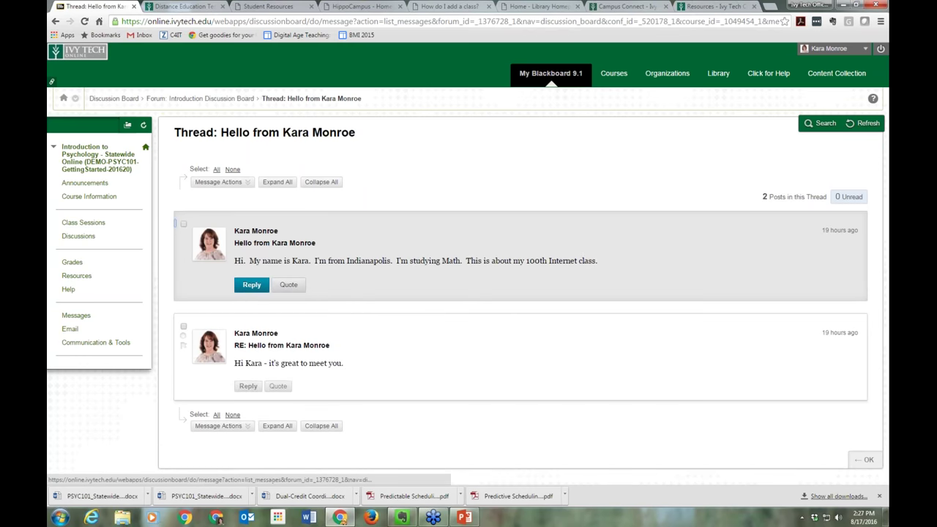
{"action": "left_click", "coordinate": [247, 386]}
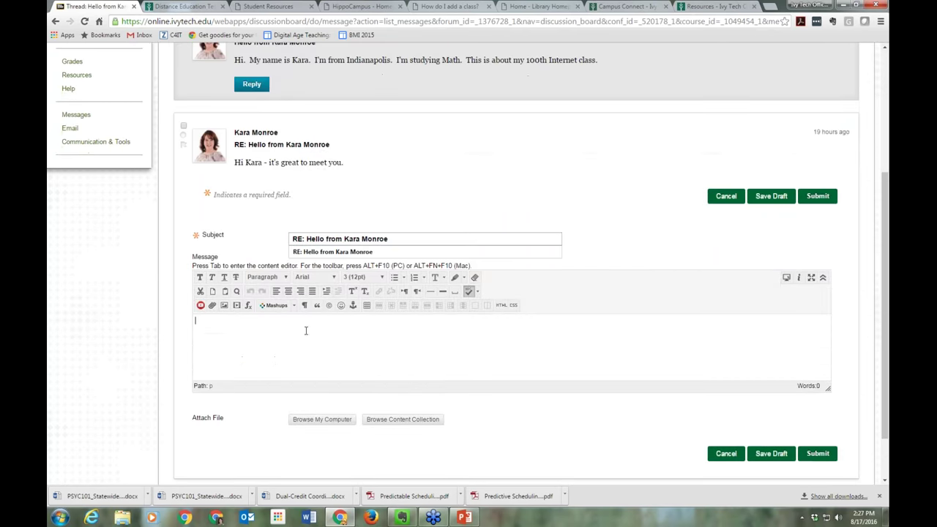
{"action": "type", "text": "This is a message from Wednesday."}
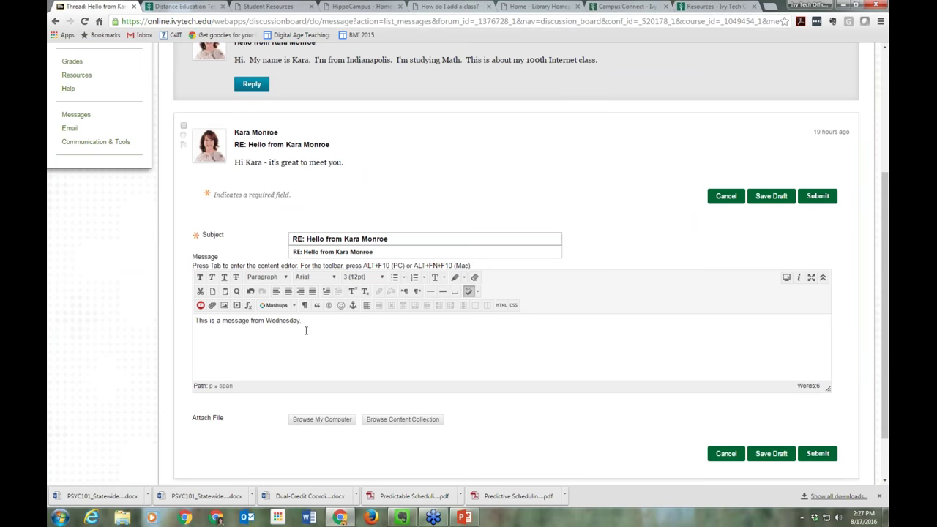
{"action": "left_click", "coordinate": [818, 453]}
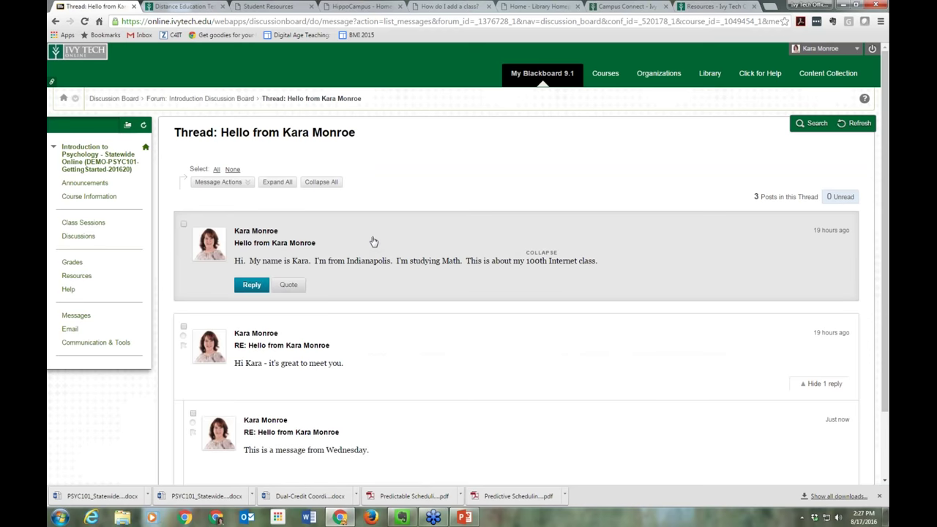
Mark the thread's messages as unread using Message Actions
{"action": "scroll", "coordinate": [433, 241], "scroll_direction": "down", "scroll_amount": 2}
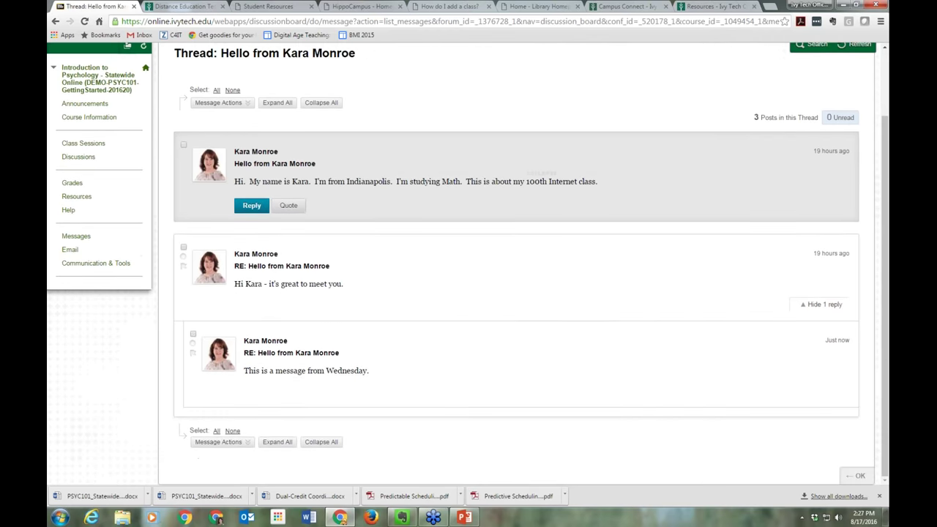
{"action": "left_click", "coordinate": [218, 102]}
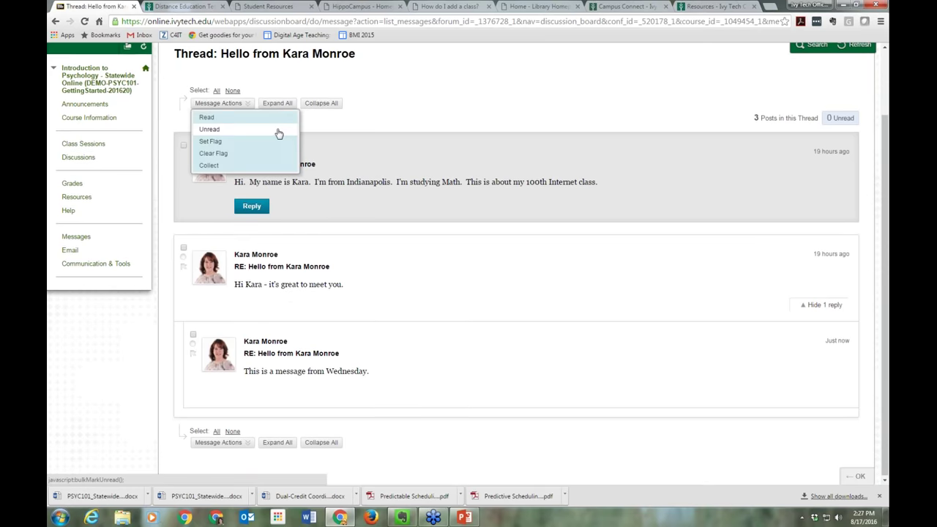
{"action": "left_click", "coordinate": [278, 130]}
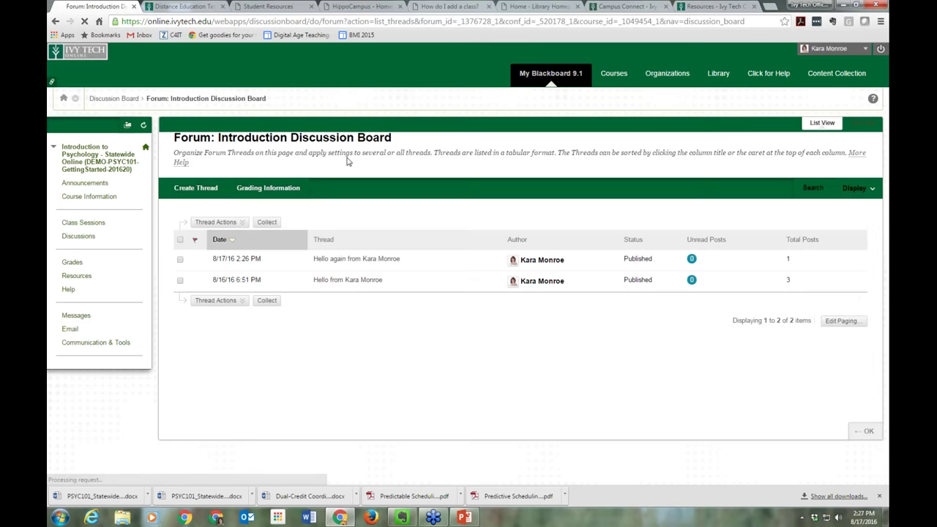
Review the course's discussion forums list, then return to the Class Sessions page
{"action": "left_click", "coordinate": [113, 98]}
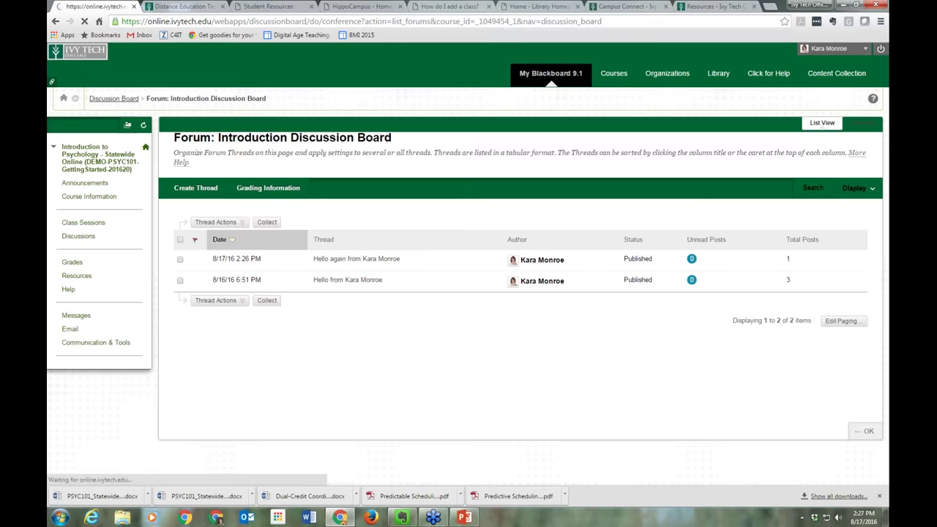
{"action": "scroll", "coordinate": [466, 268], "scroll_direction": "down", "scroll_amount": 3}
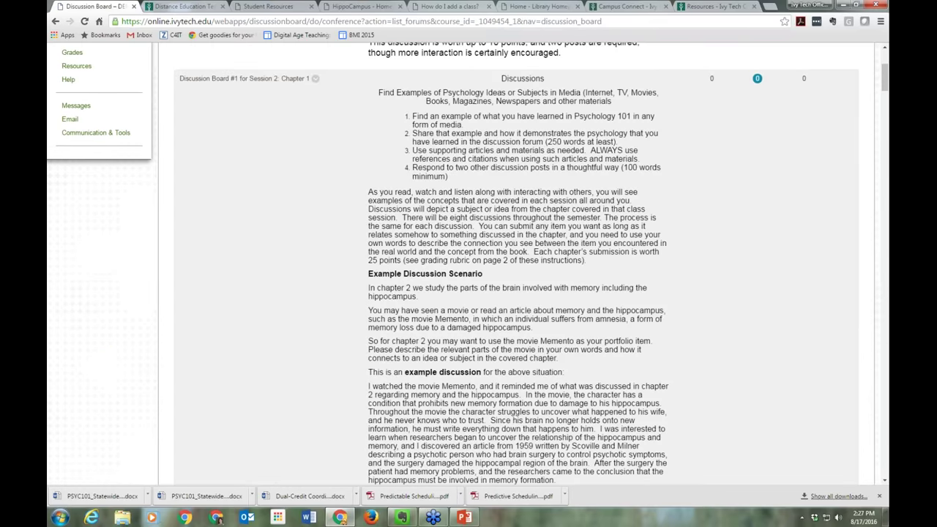
{"action": "scroll", "coordinate": [410, 255], "scroll_direction": "down", "scroll_amount": 3}
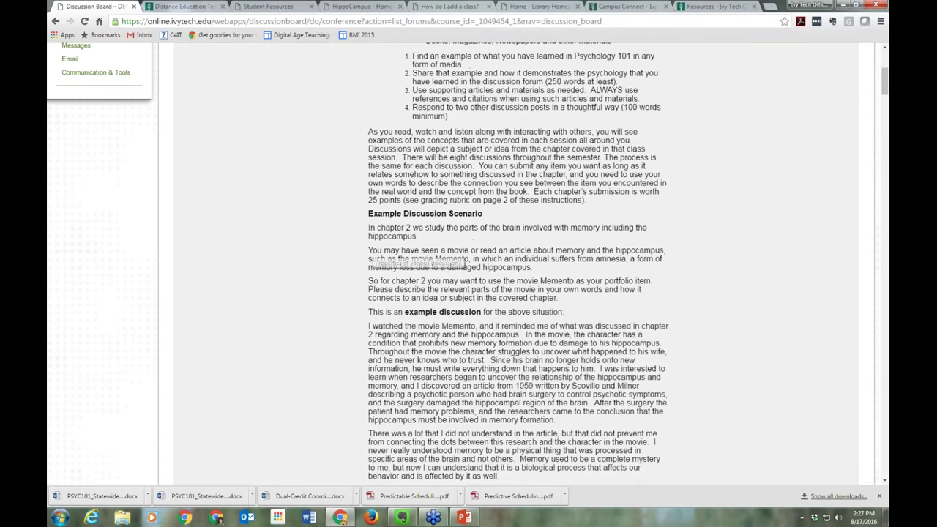
{"action": "scroll", "coordinate": [410, 256], "scroll_direction": "down", "scroll_amount": 2}
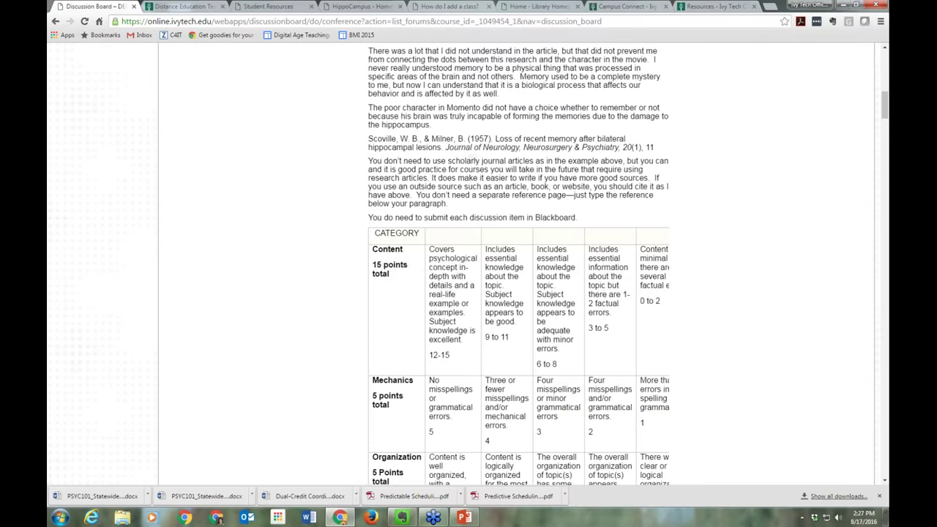
{"action": "scroll", "coordinate": [410, 256], "scroll_direction": "down", "scroll_amount": 6}
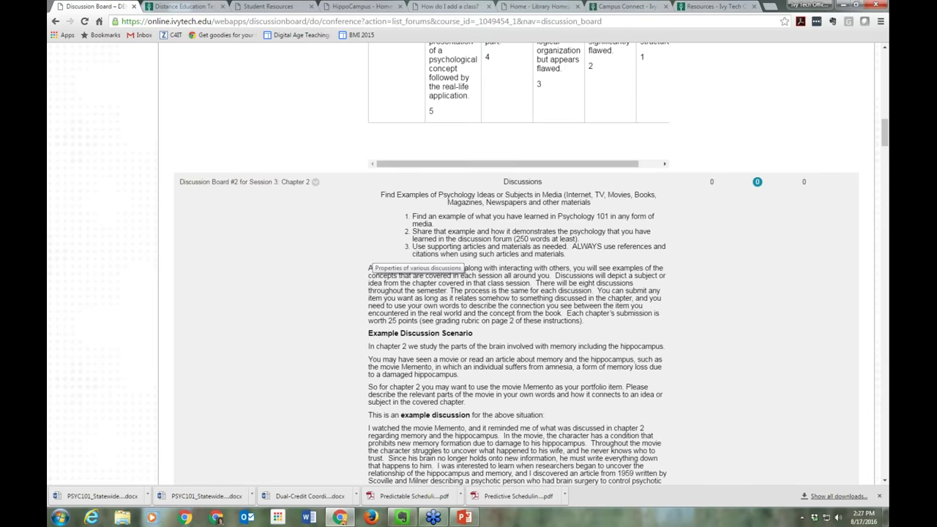
{"action": "scroll", "coordinate": [410, 256], "scroll_direction": "down", "scroll_amount": 9}
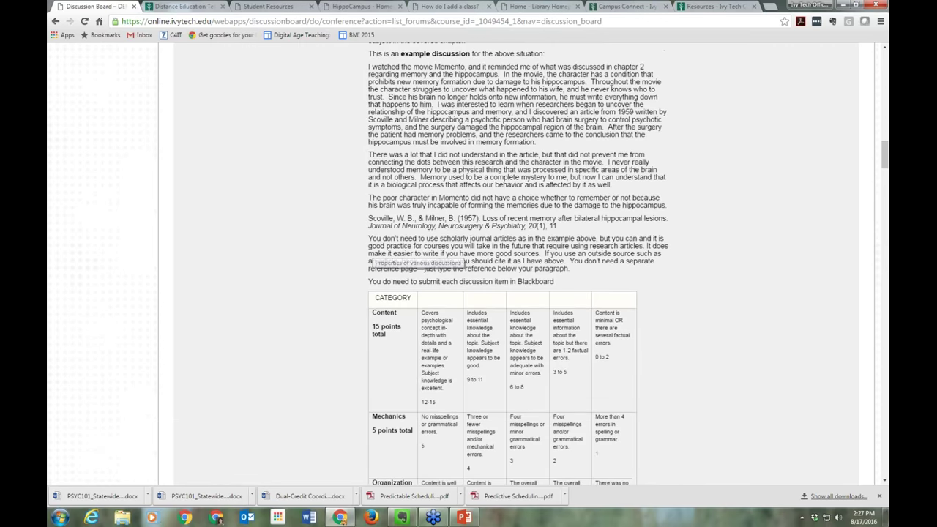
{"action": "scroll", "coordinate": [517, 264], "scroll_direction": "up", "scroll_amount": 20}
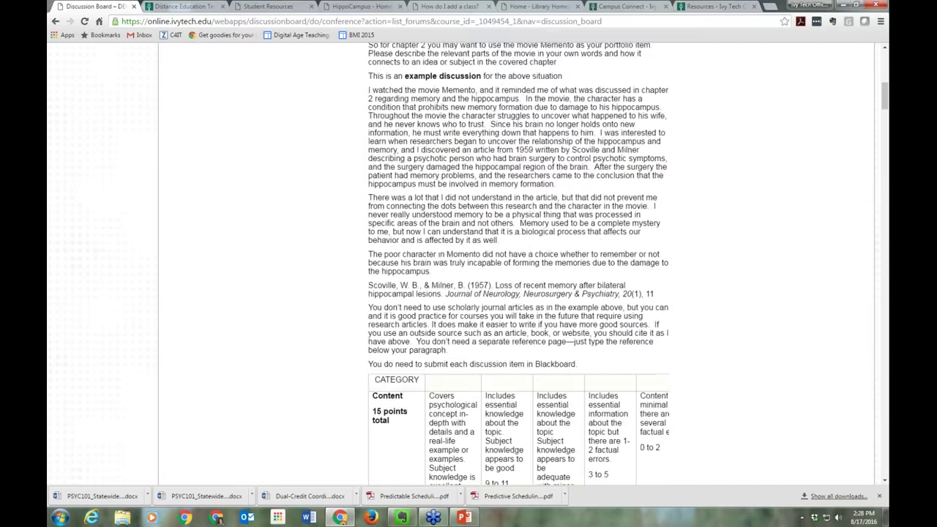
{"action": "scroll", "coordinate": [367, 322], "scroll_direction": "up", "scroll_amount": 3}
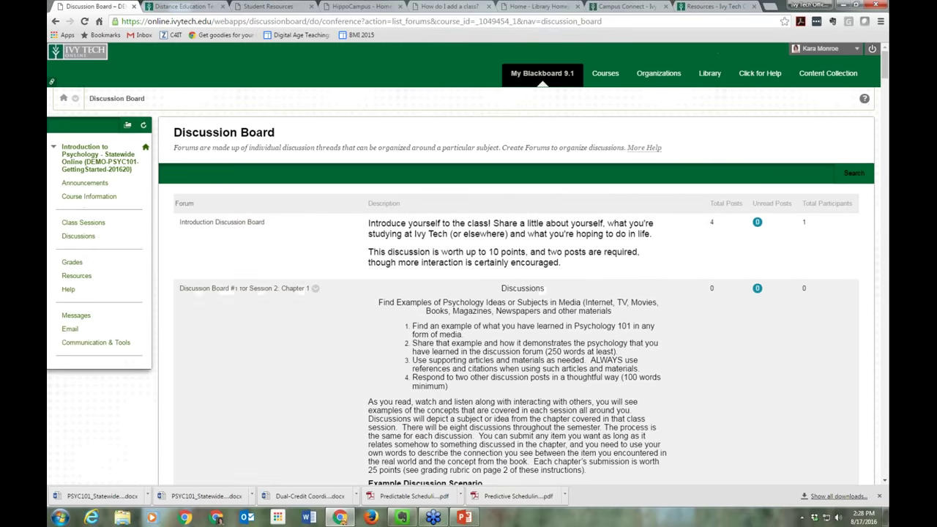
{"action": "left_click", "coordinate": [83, 222]}
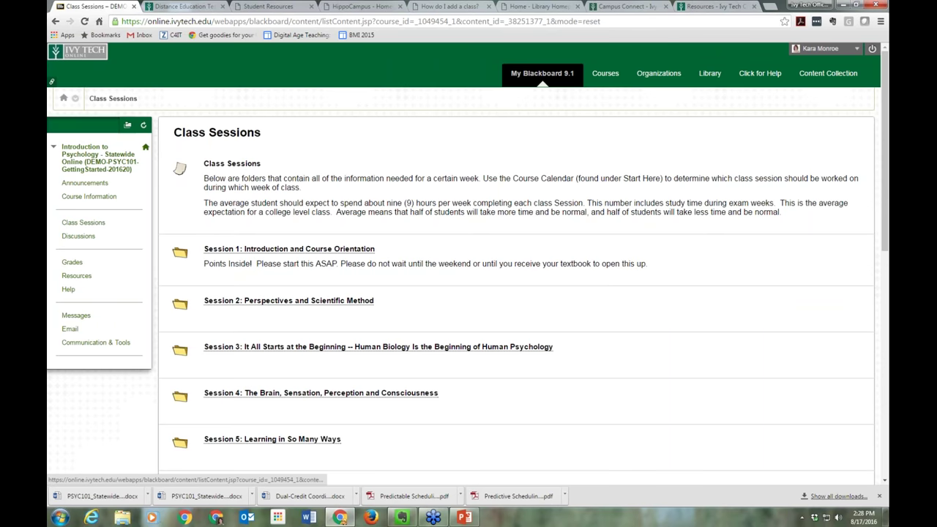
Open the Session 2: Perspectives and Scientific Method folder and its Intro Paper 1 assignment
{"action": "left_click", "coordinate": [302, 301]}
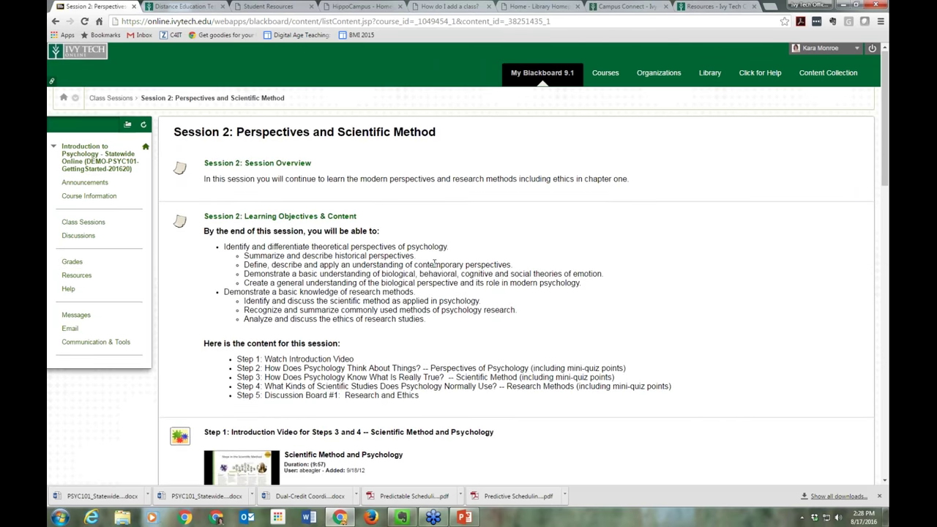
{"action": "scroll", "coordinate": [435, 263], "scroll_direction": "down", "scroll_amount": 6}
{"action": "scroll", "coordinate": [435, 264], "scroll_direction": "down", "scroll_amount": 7}
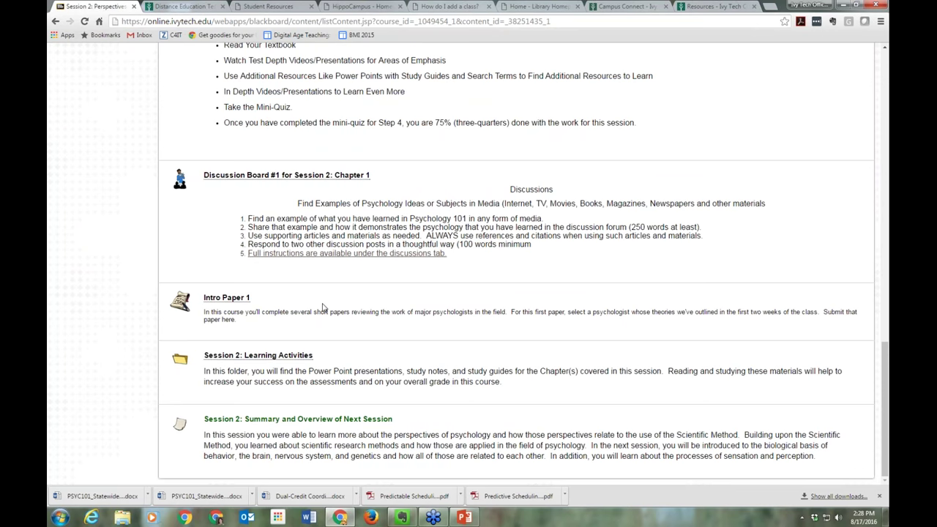
{"action": "left_click", "coordinate": [227, 298]}
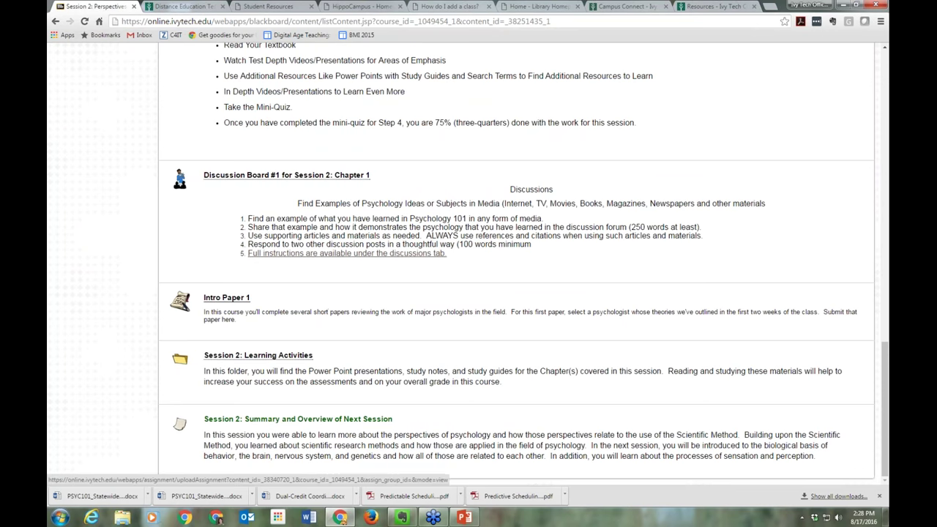